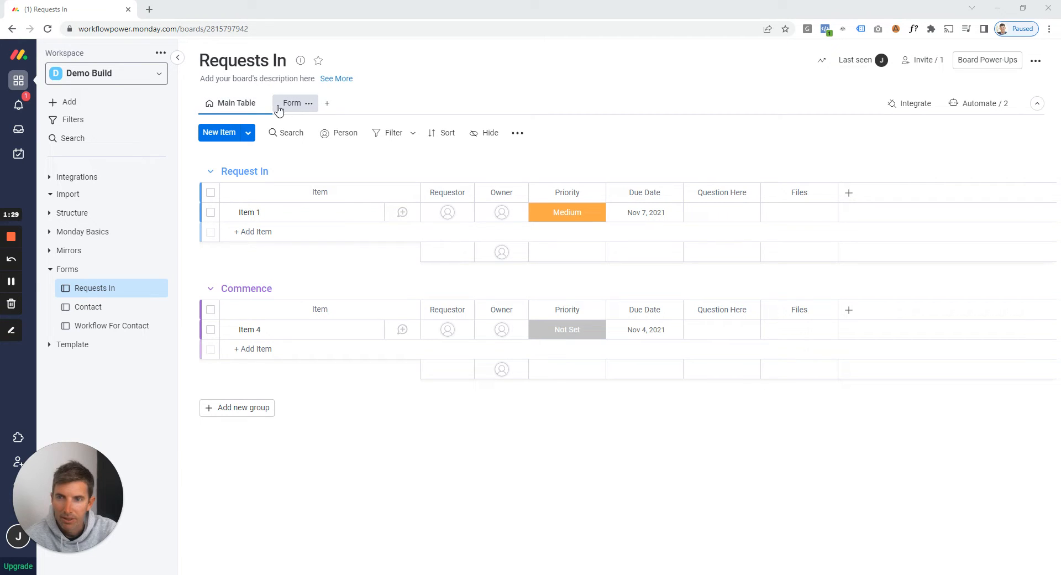
left_click(327, 104)
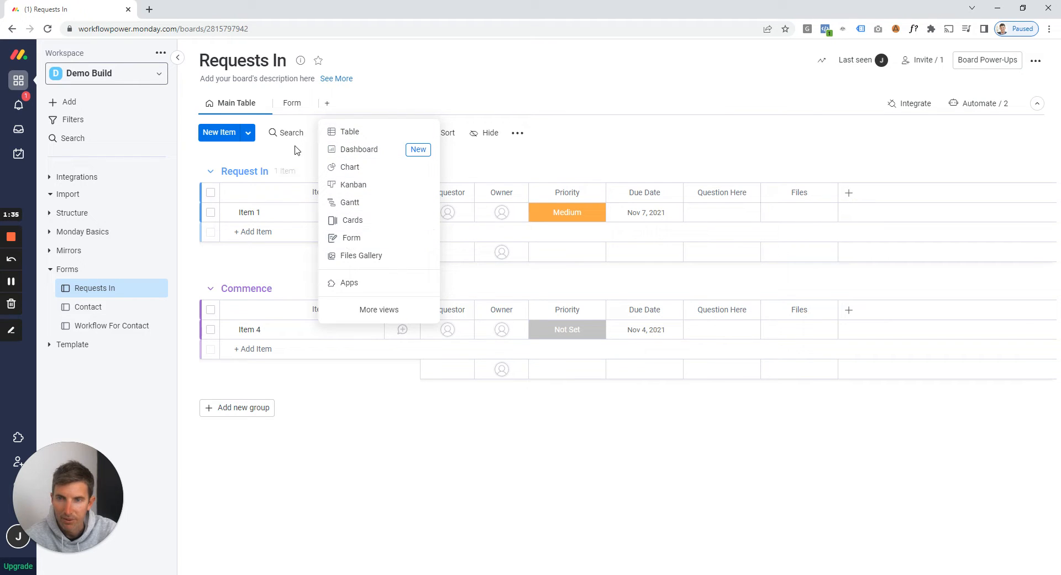
left_click(375, 102)
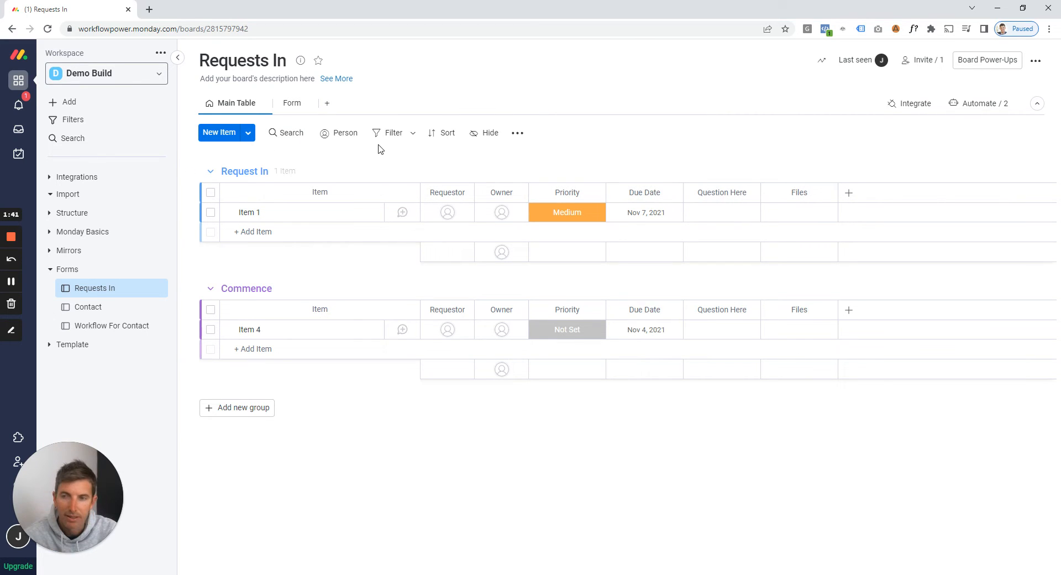
- Examine the Requests In form's questions from Request Name to Files and compare them with the main table's columns
left_click(302, 111)
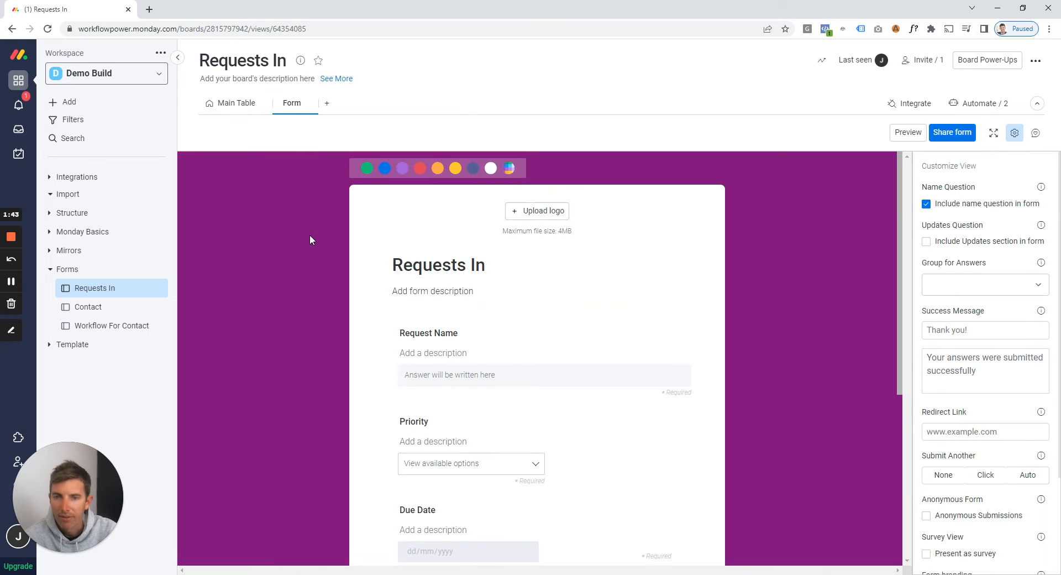
scroll(498, 294, "down", 3)
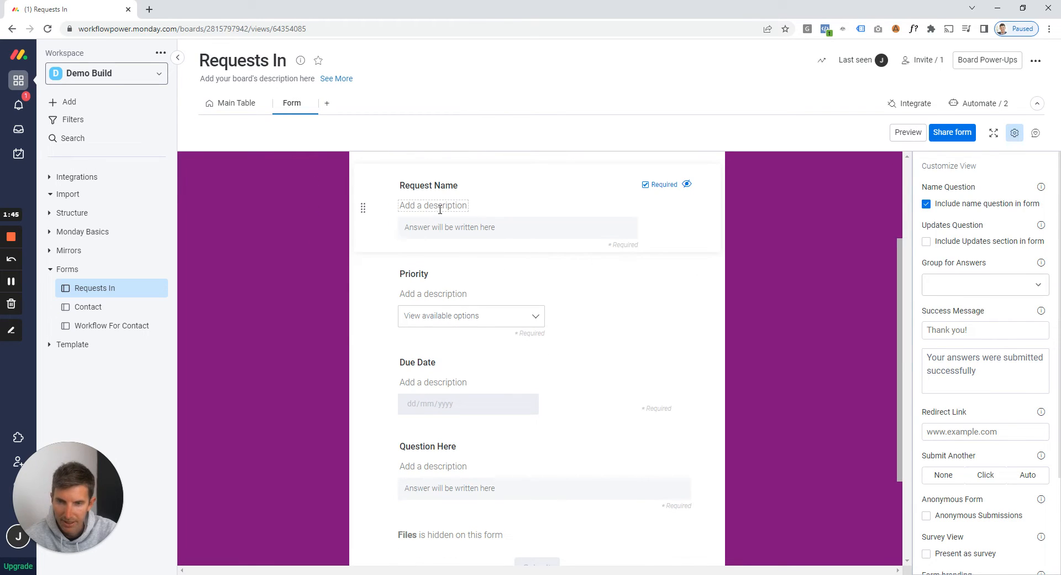
scroll(464, 277, "down", 2)
scroll(480, 314, "up", 5)
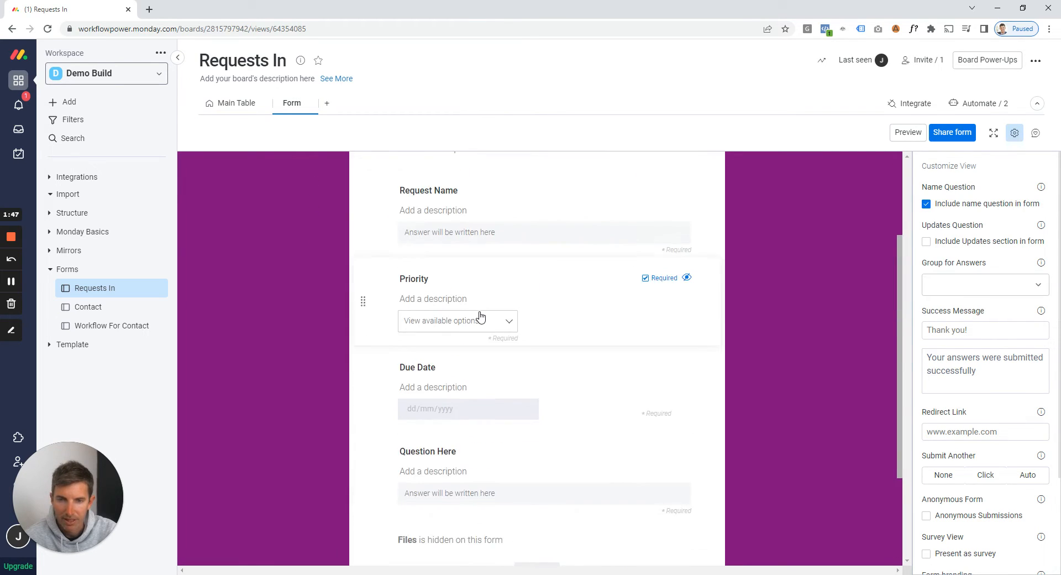
scroll(481, 317, "down", 4)
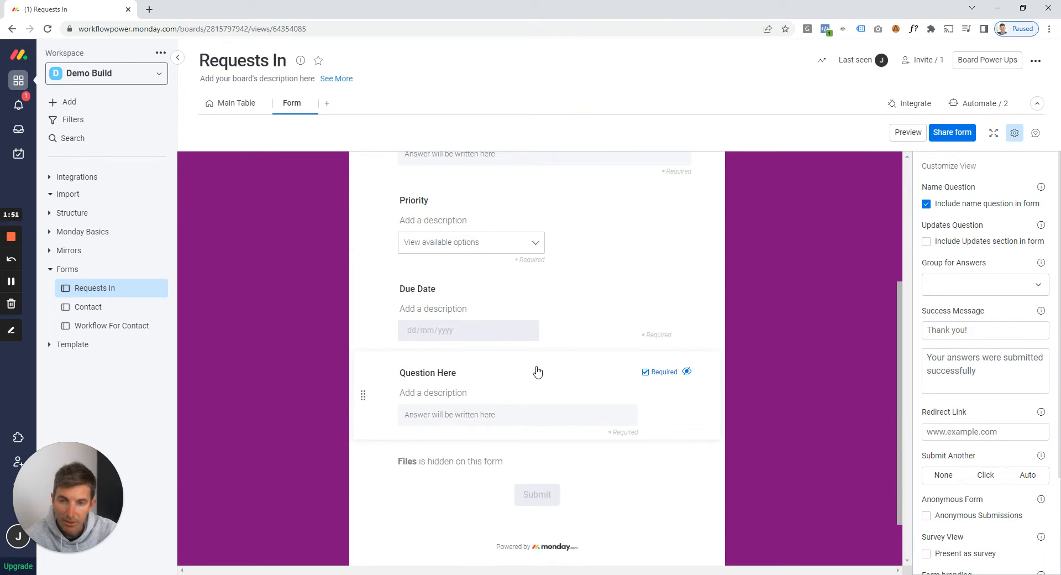
scroll(589, 398, "up", 4)
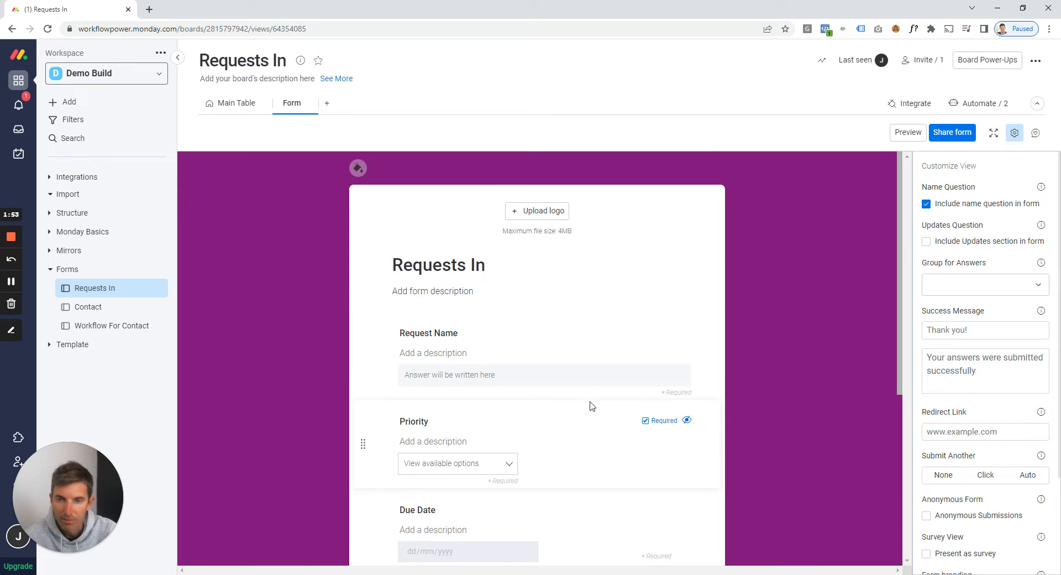
scroll(590, 406, "down", 1)
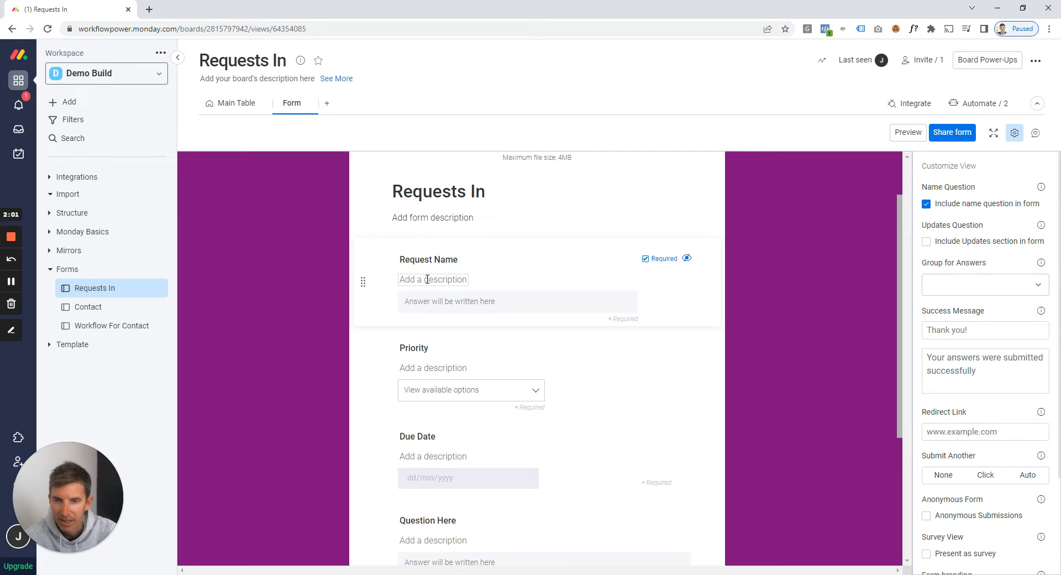
scroll(587, 352, "down", 3)
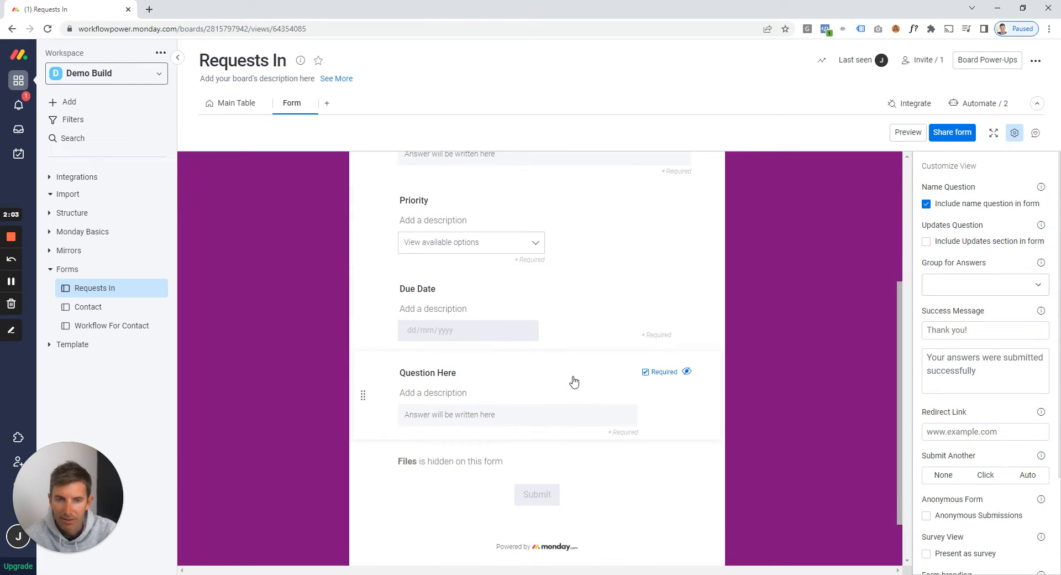
scroll(574, 381, "up", 5)
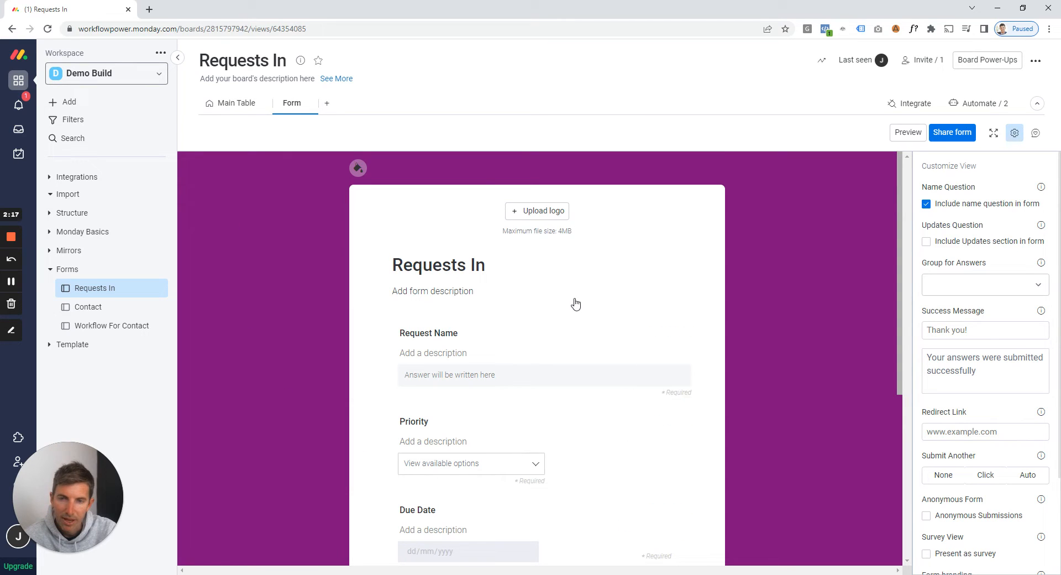
scroll(573, 303, "down", 3)
scroll(573, 303, "down", 1)
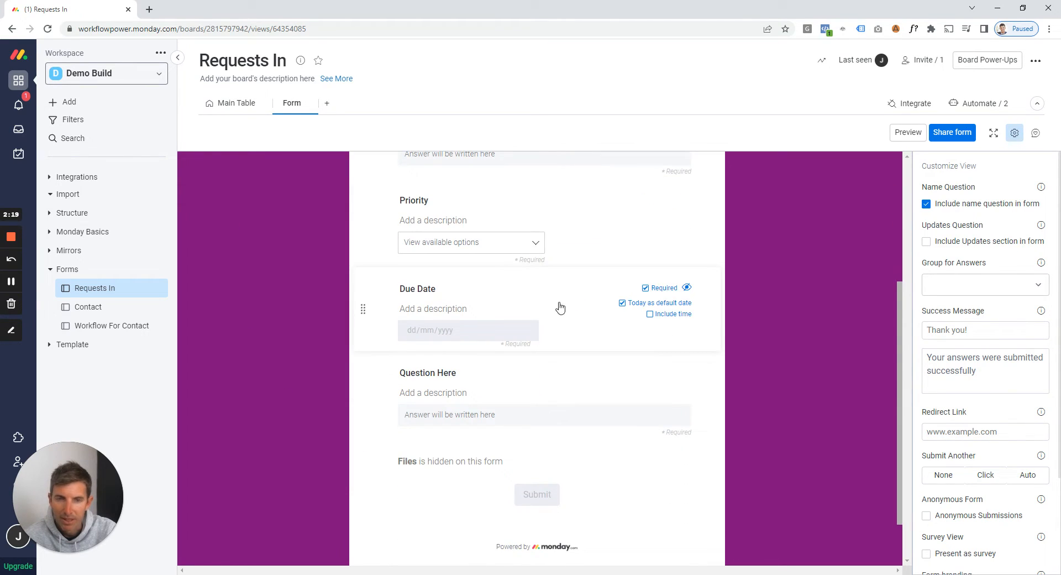
scroll(561, 306, "up", 4)
scroll(562, 307, "up", 1)
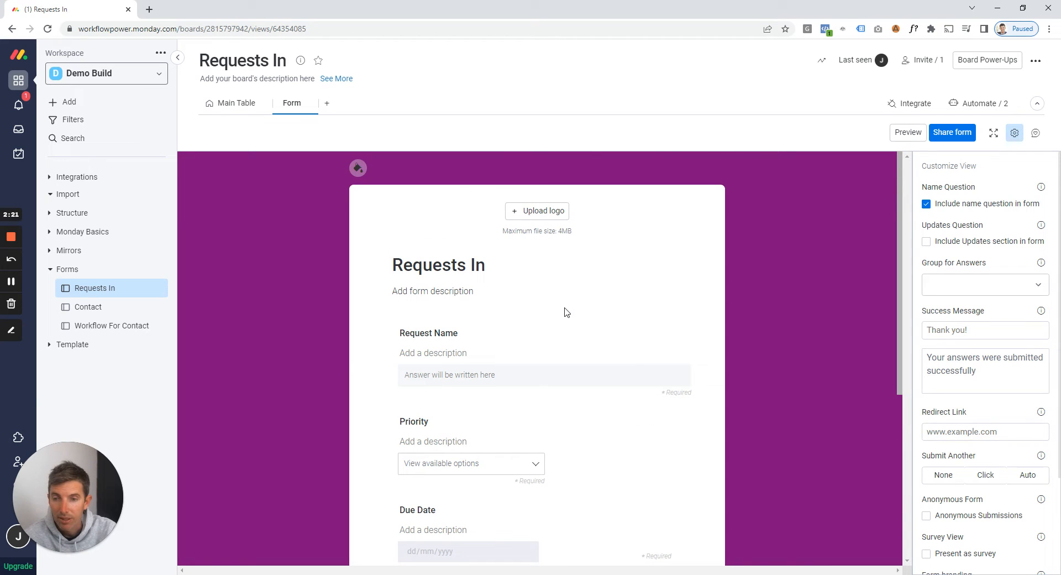
left_click(237, 103)
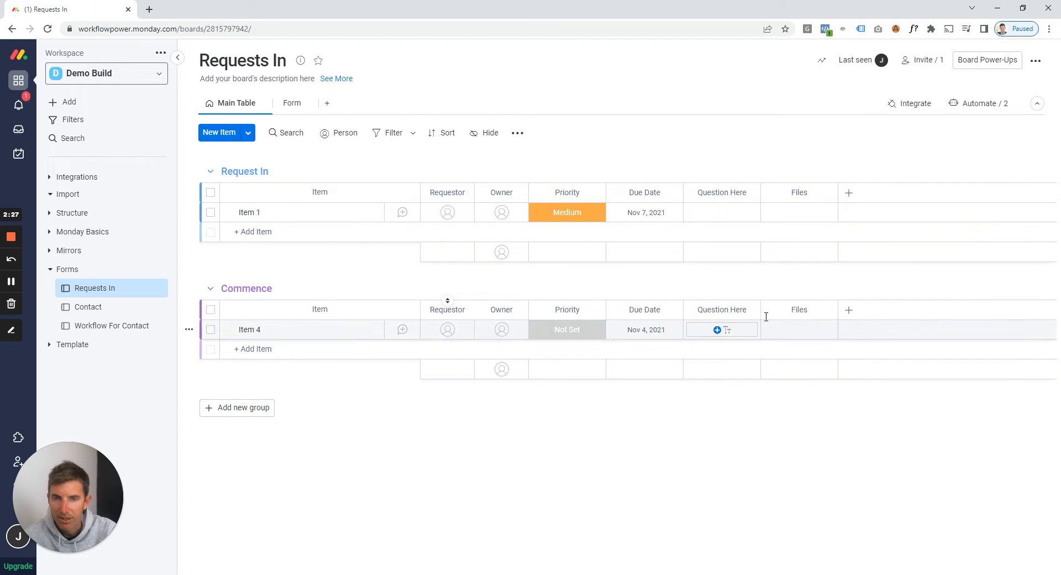
- Open a live preview of the Requests In form and enter "New Request" as the request name
left_click(292, 105)
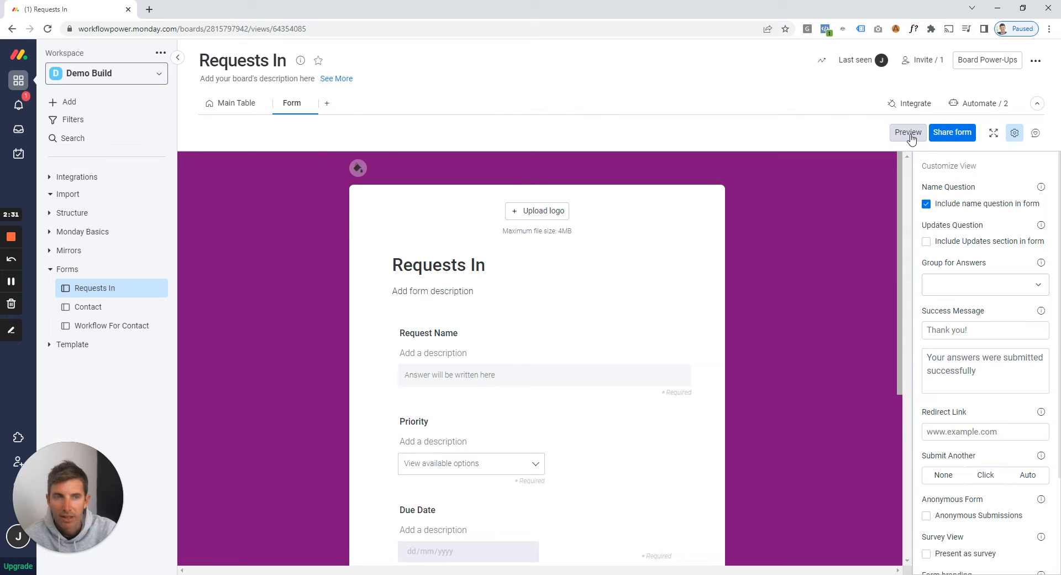
left_click(908, 132)
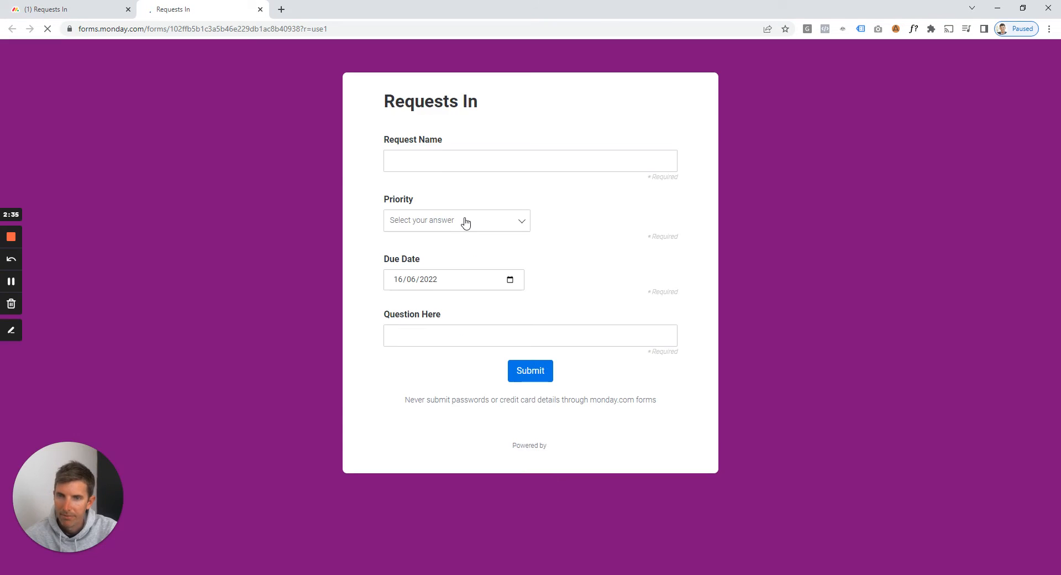
left_click(436, 163)
type("New Request")
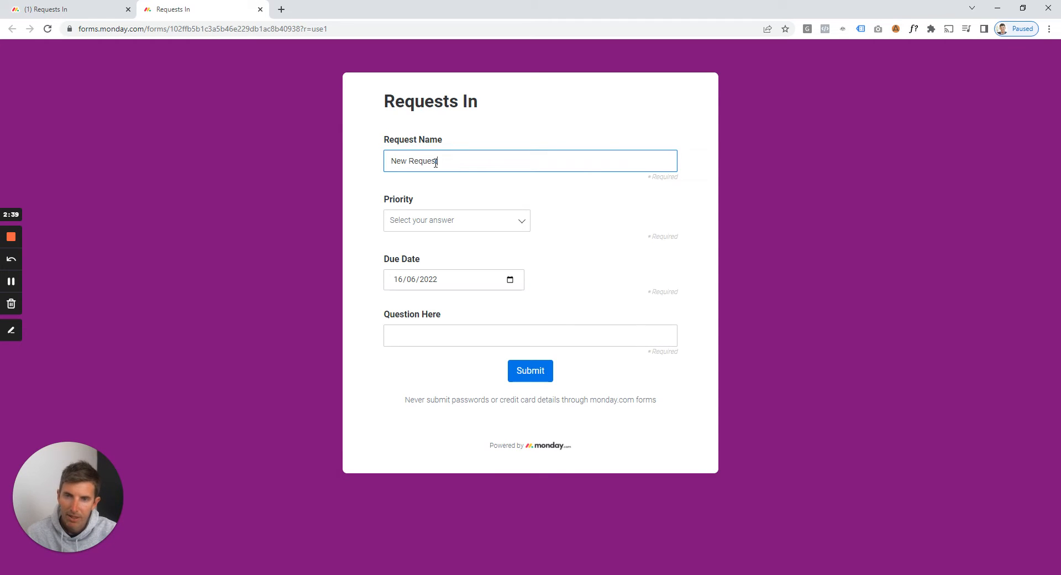
- Set the request's priority to Urgent and its due date to 23/06/2022
left_click(452, 220)
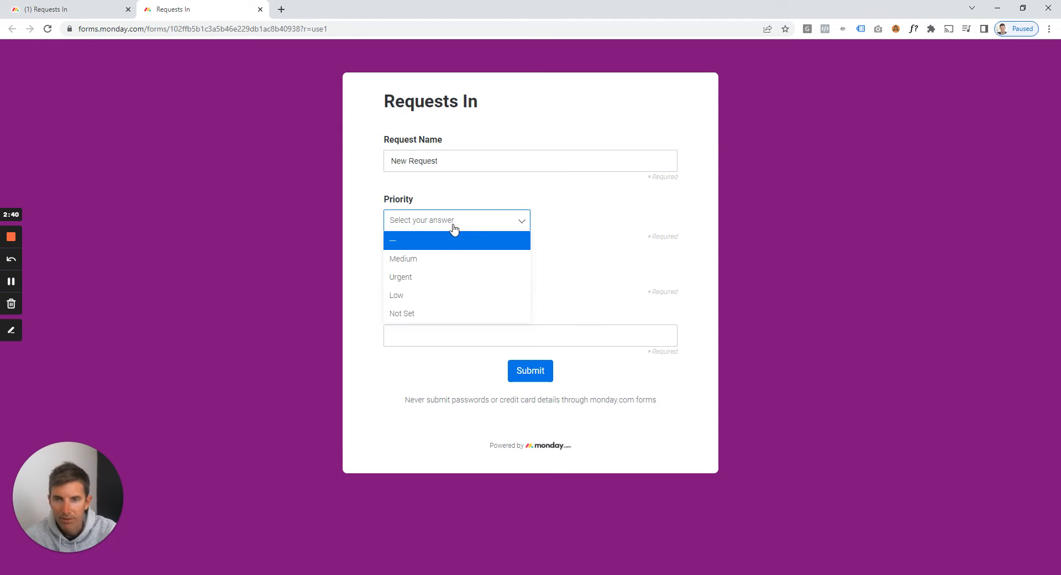
left_click(428, 280)
left_click(510, 280)
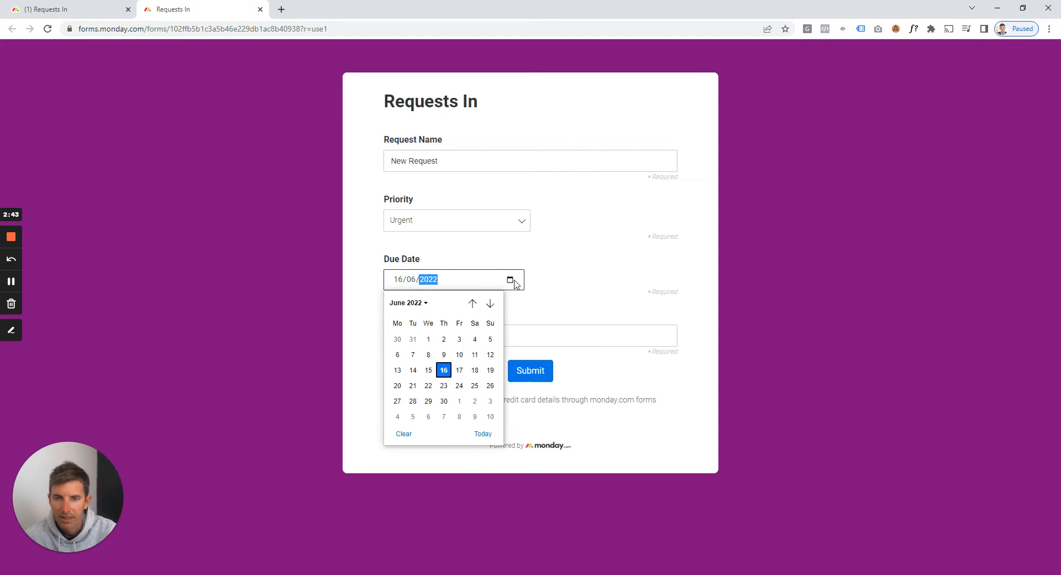
left_click(444, 385)
- Answer the Question Here field with "Information listed here" and submit the form
left_click(499, 331)
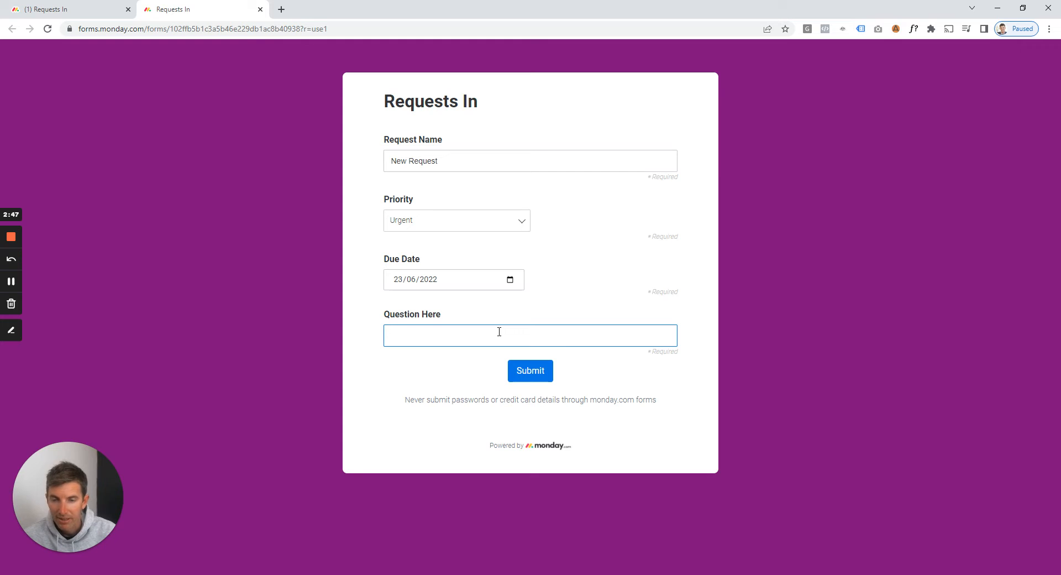
type("Meet")
key("BackSpace")
key("BackSpace")
key("BackSpace")
key("BackSpace")
type("I")
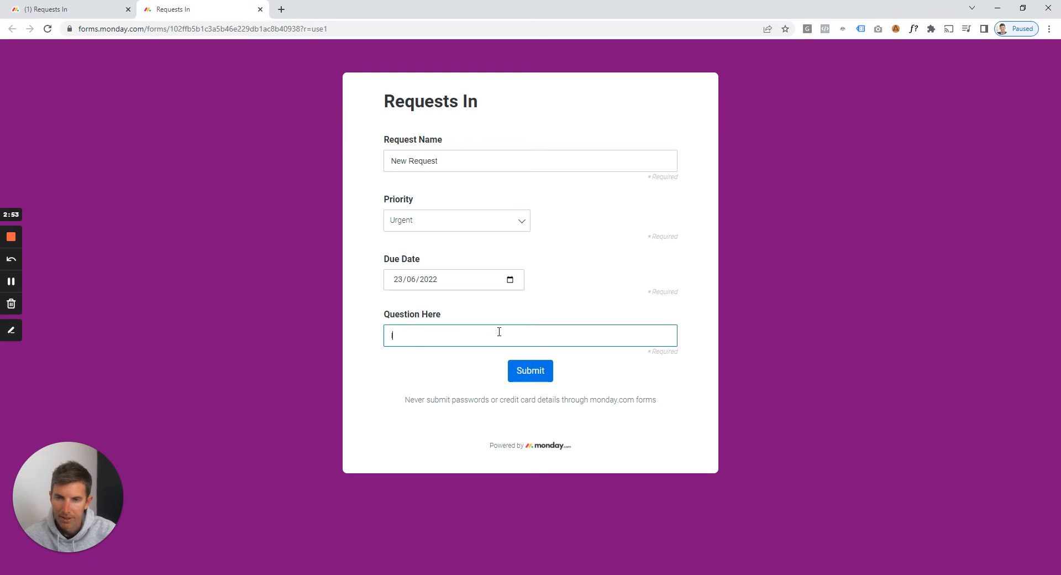
type("nformation listed here")
left_click(517, 367)
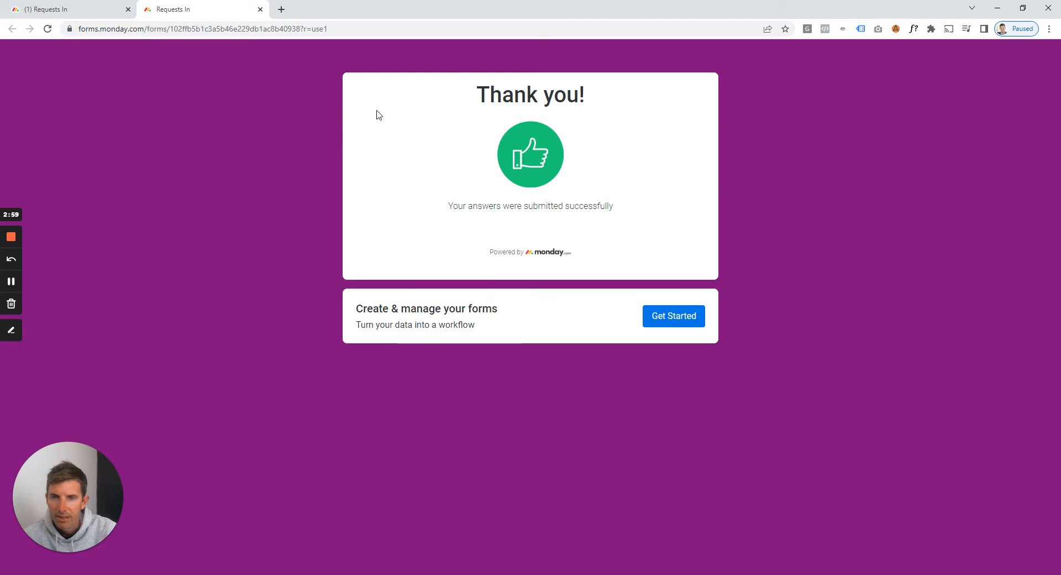
- Return to the board's main table to check the submitted request, and review the board's active automations
left_click(58, 14)
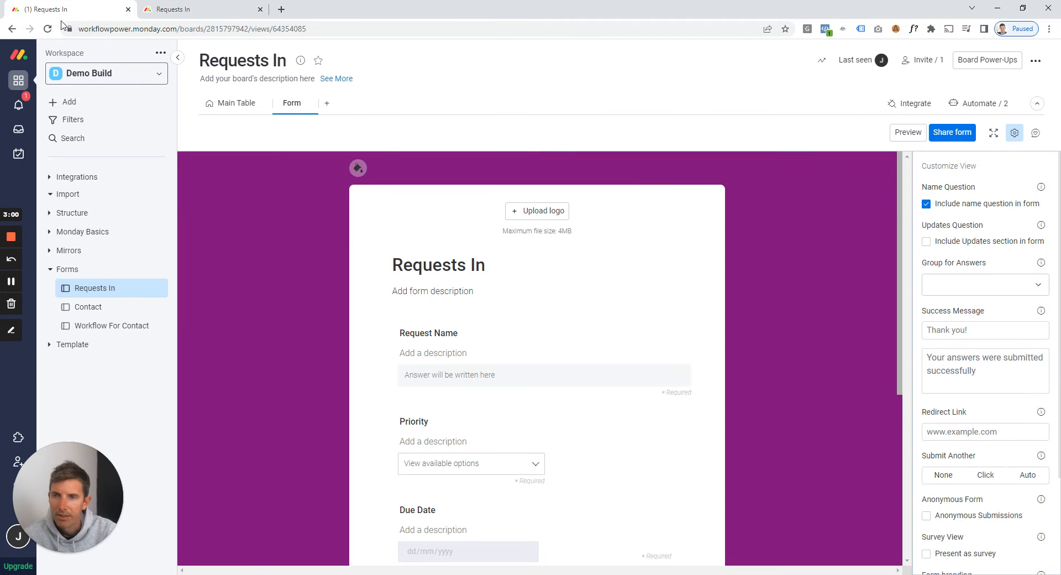
left_click(237, 105)
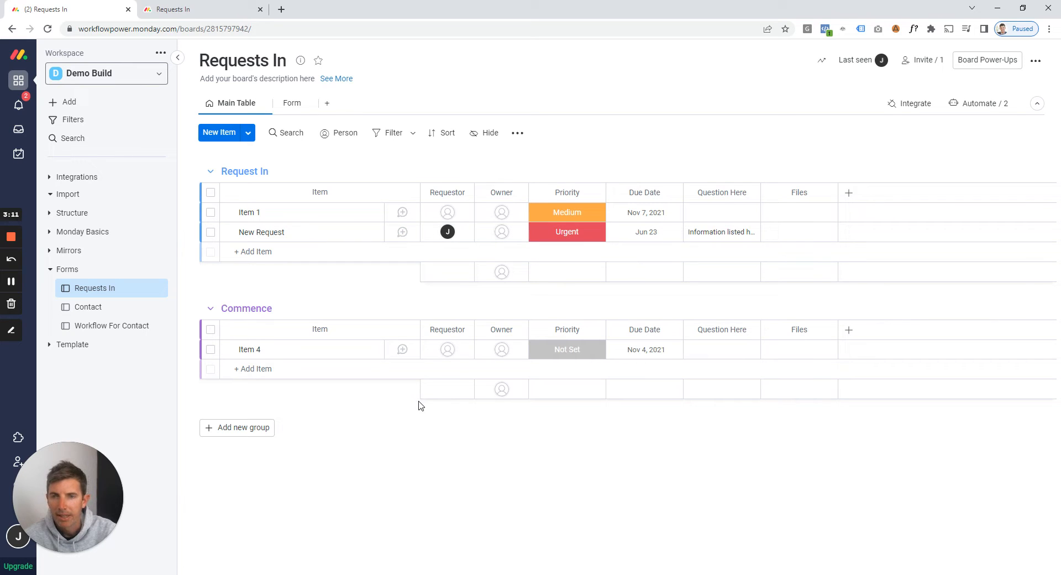
mouse_move(449, 238)
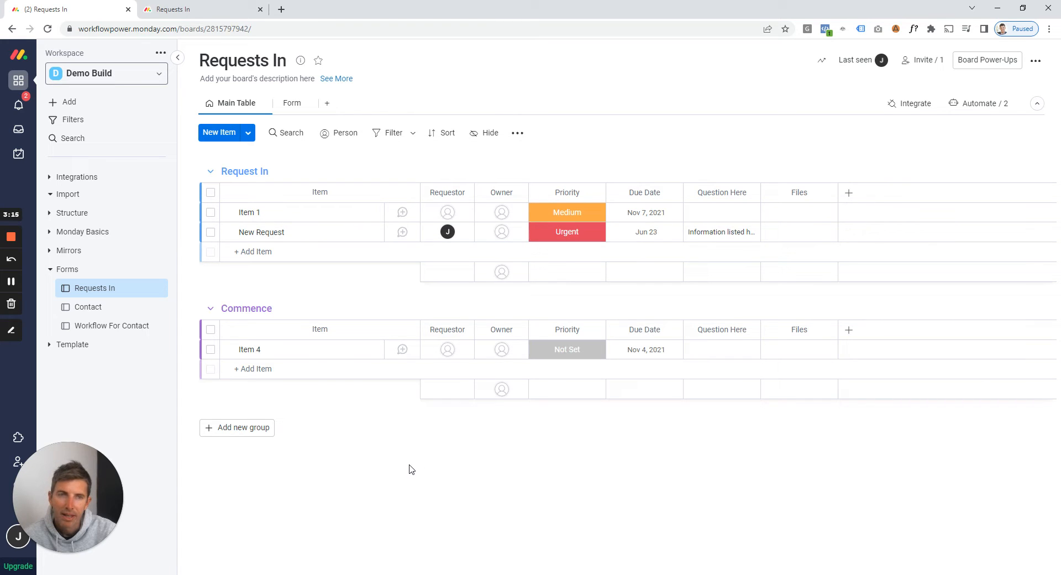
left_click(972, 107)
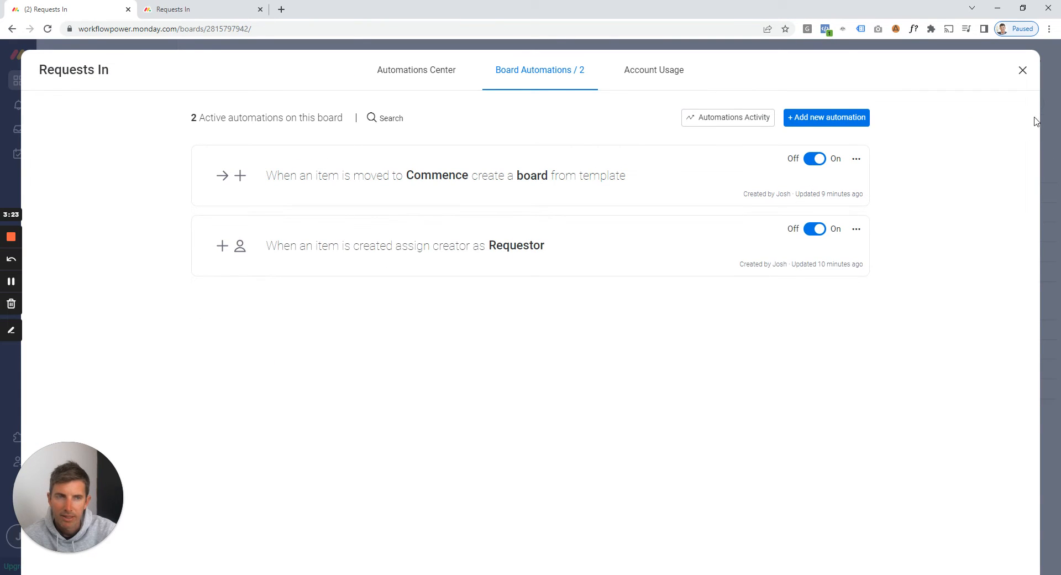
left_click(1023, 71)
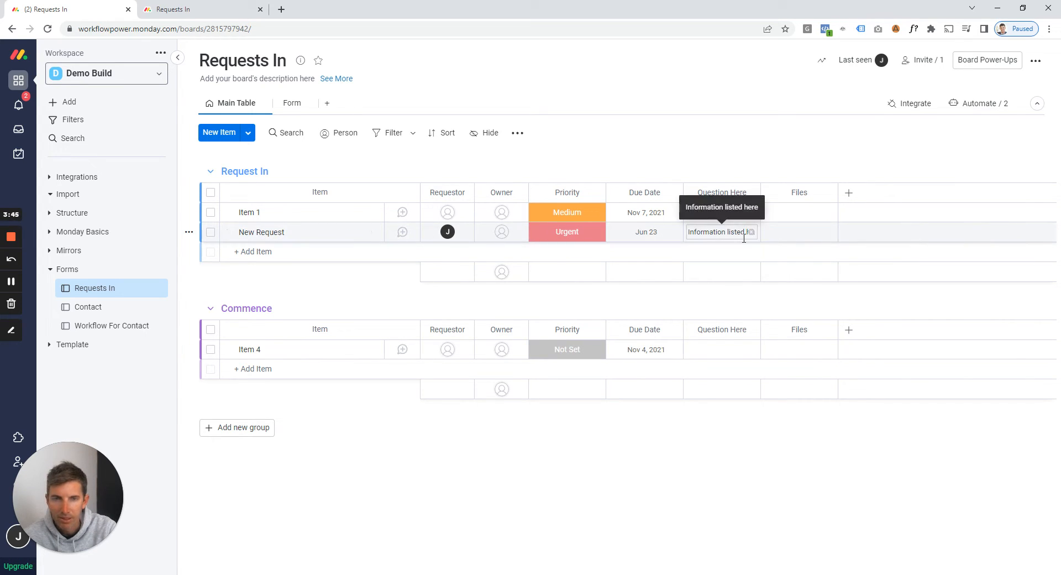
- Start a new custom automation on the Requests In board, triggered when an item is created
left_click(988, 110)
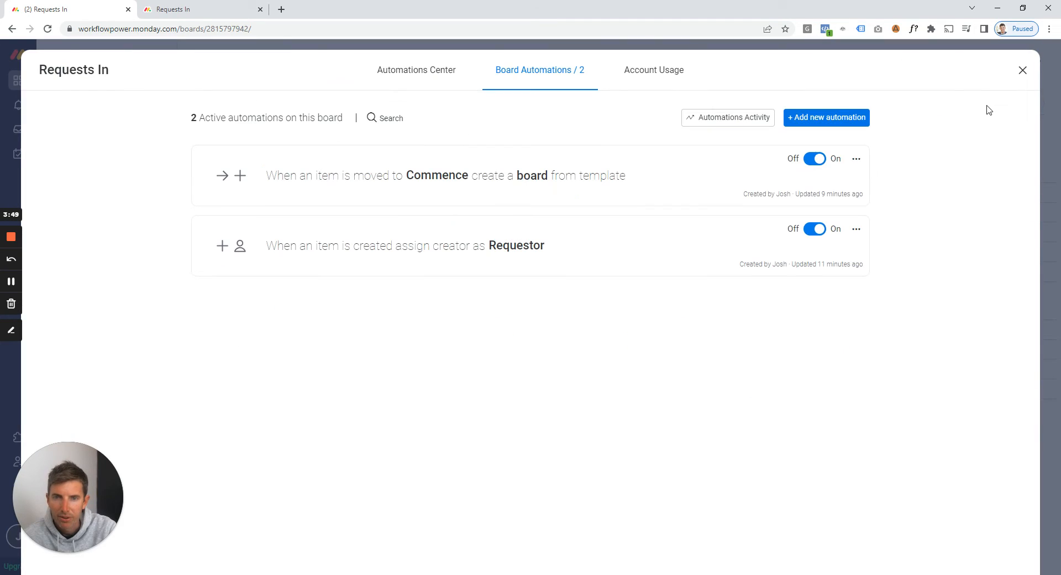
left_click(804, 119)
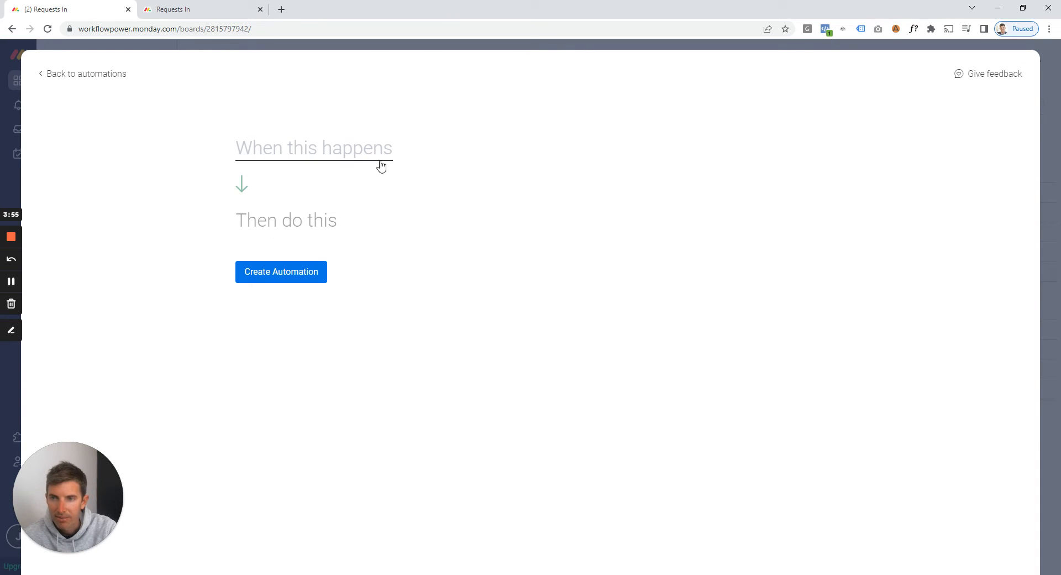
left_click(243, 147)
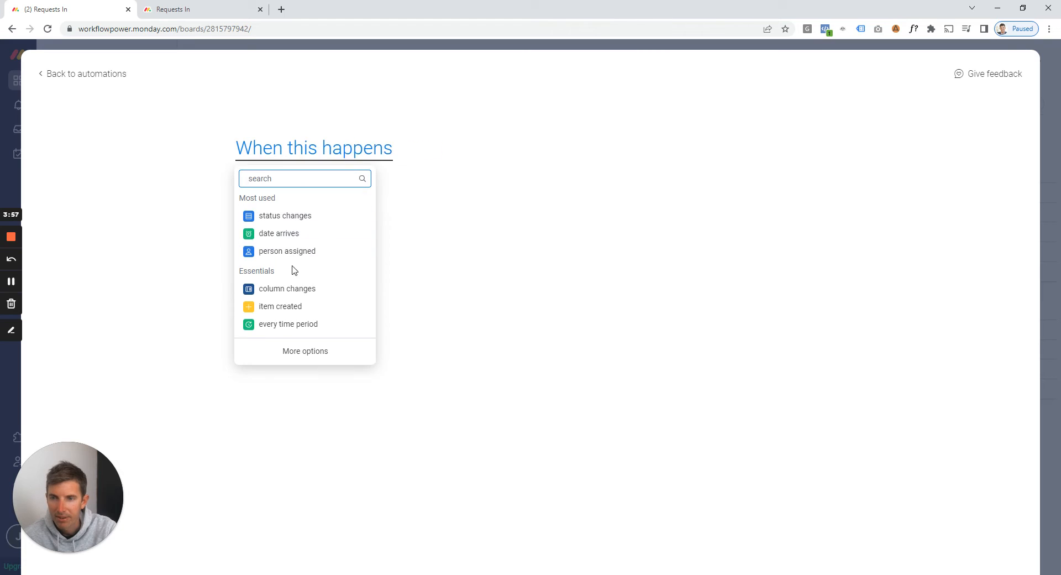
left_click(288, 306)
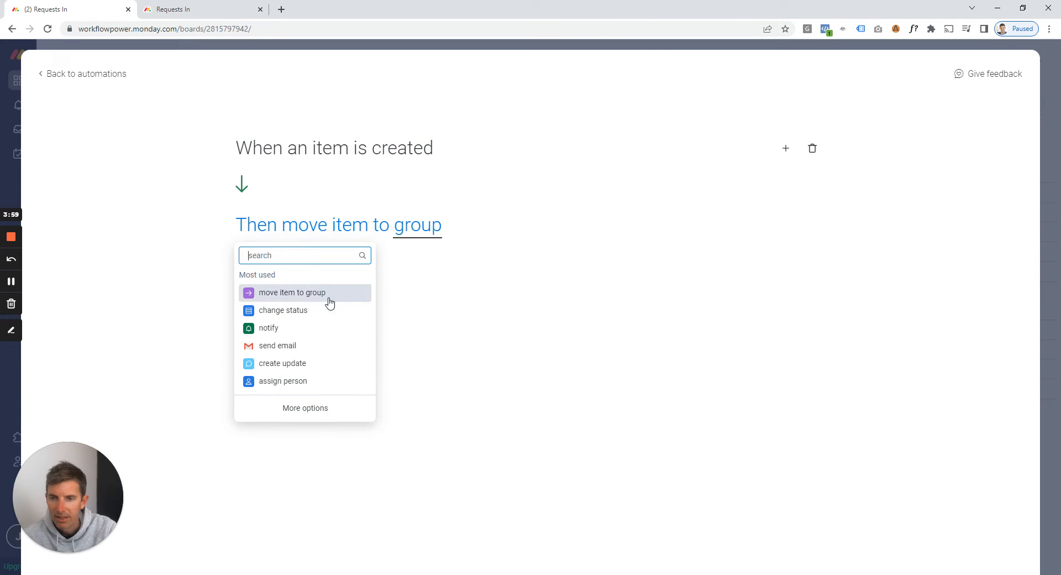
- Make the automation notify a team member with the message "{item's name} This request has arrived"
left_click(283, 329)
left_click(313, 227)
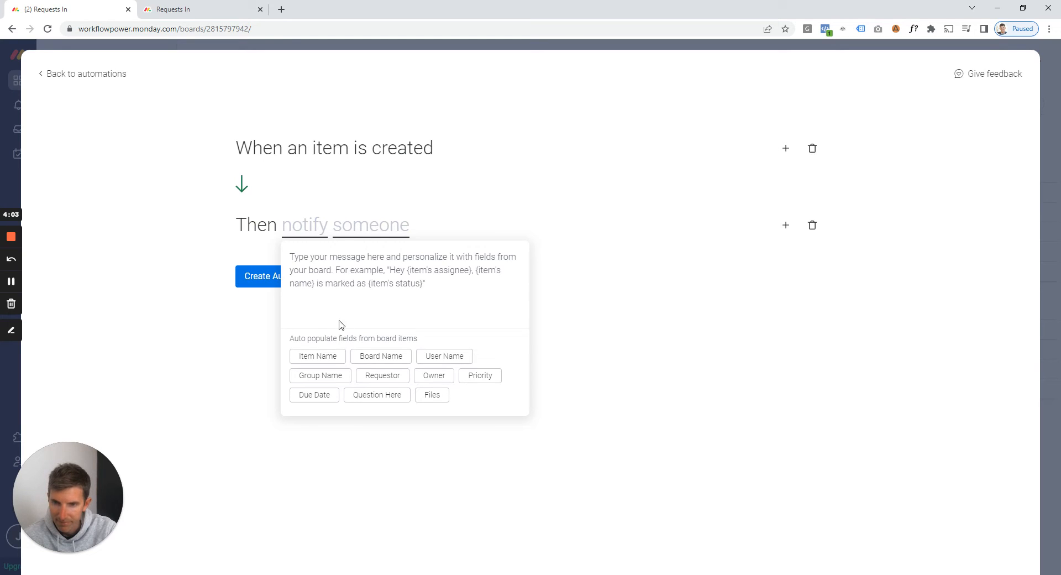
left_click(317, 356)
type("Th")
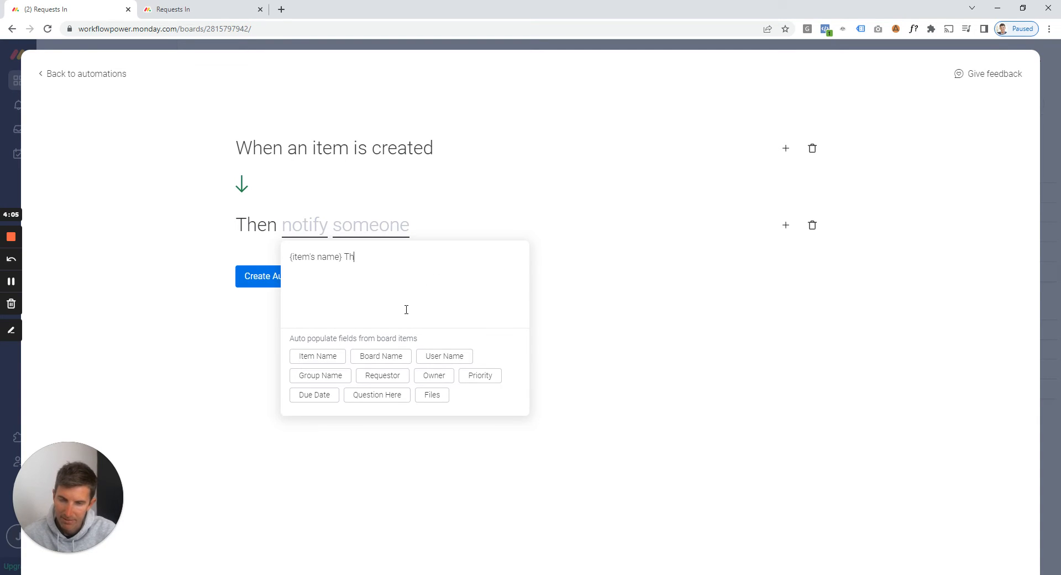
type("is request has arrived")
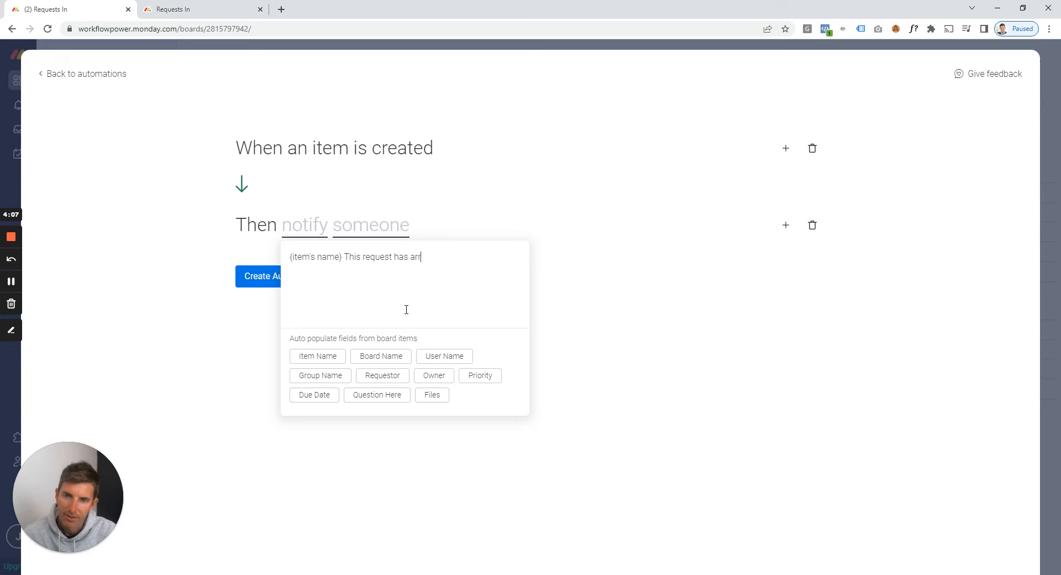
left_click(580, 339)
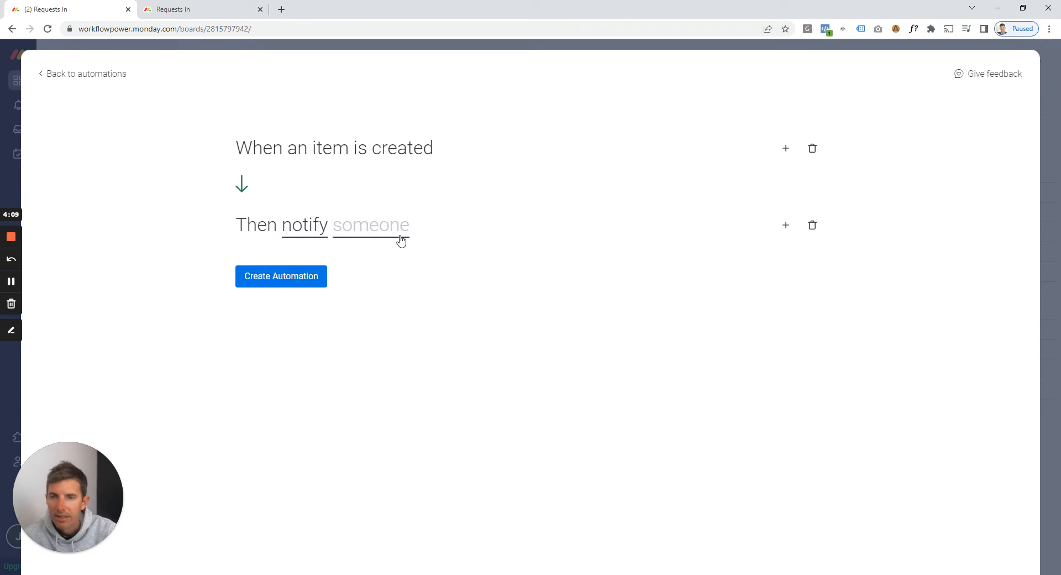
left_click(372, 229)
left_click(378, 275)
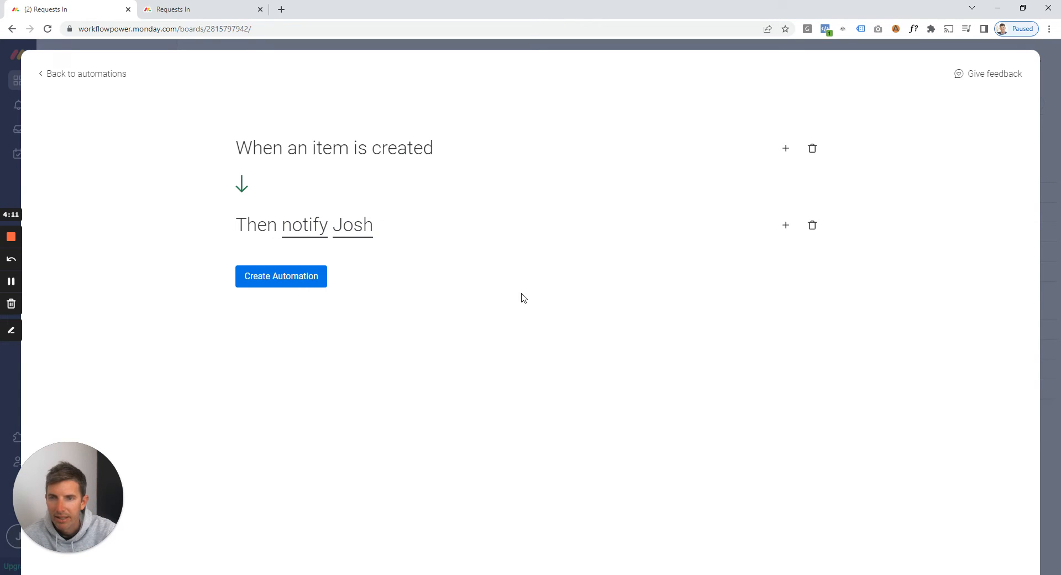
- Review the extra conditions available for the item-created trigger, and leave the automation builder without creating the automation
left_click(786, 148)
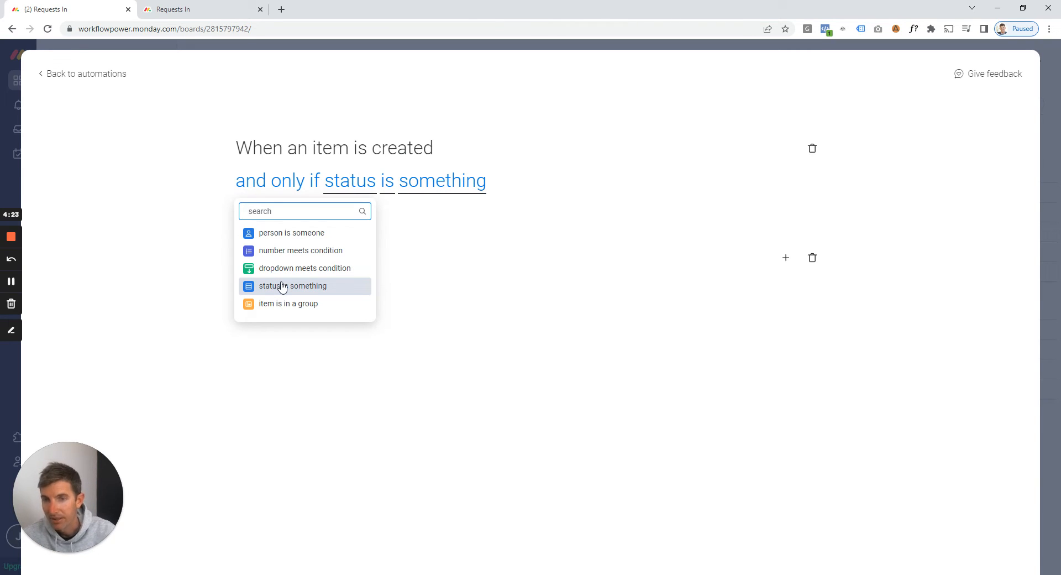
left_click(458, 399)
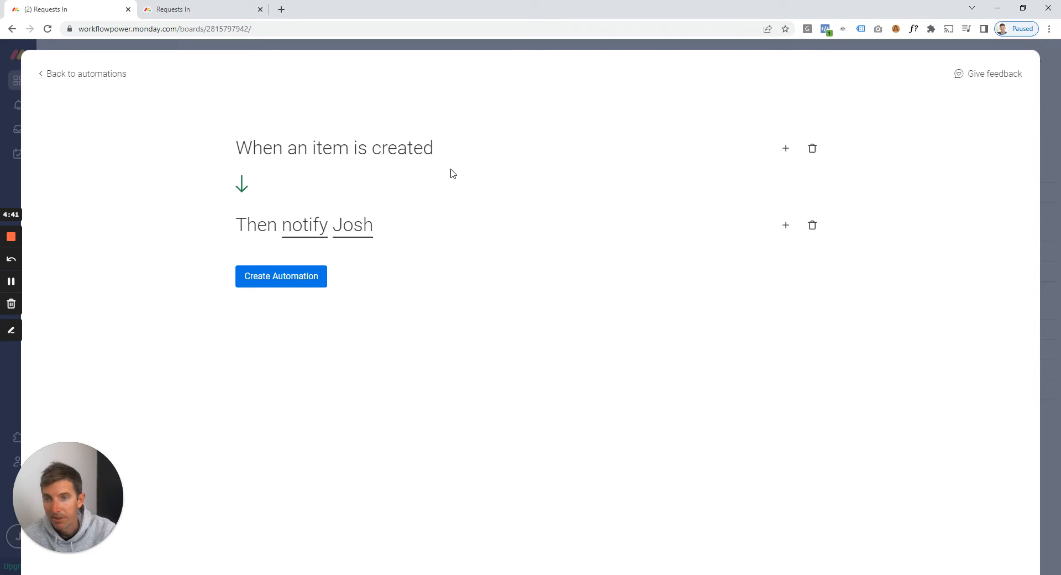
left_click(103, 76)
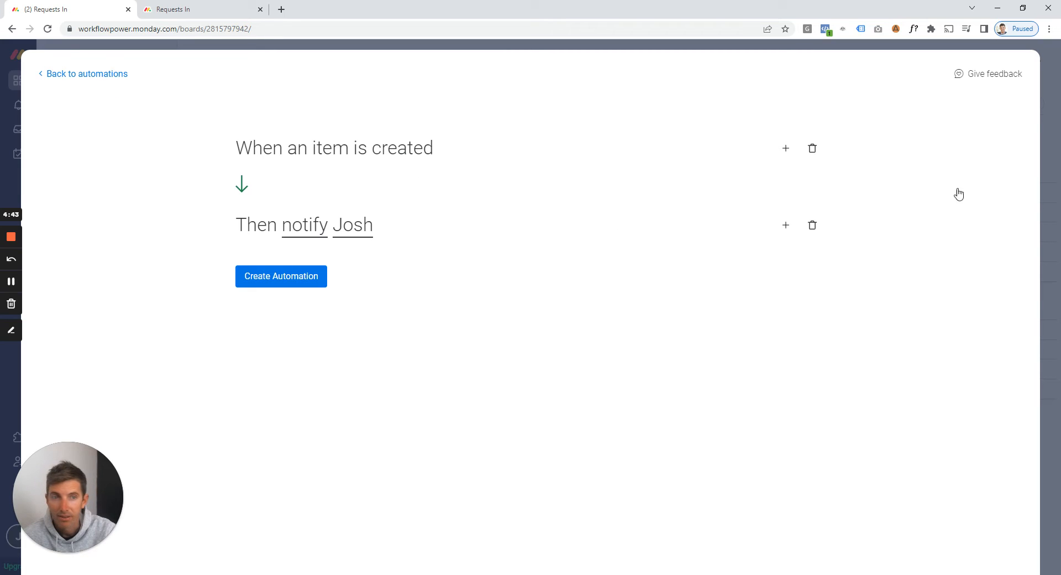
left_click(1024, 70)
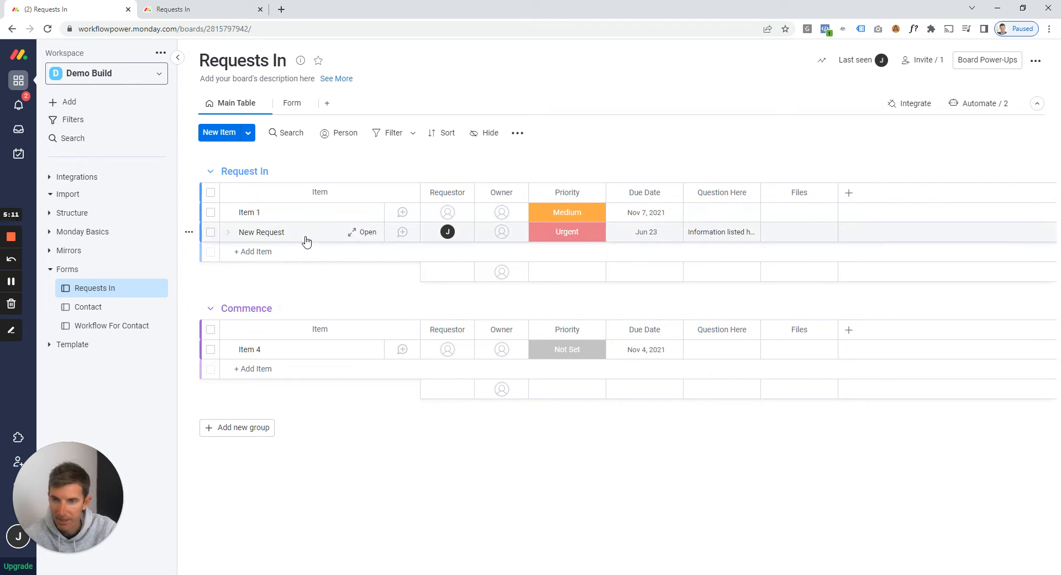
- Move the New Request item from the Request In group to the Commence group
left_click_drag(308, 239, 306, 338)
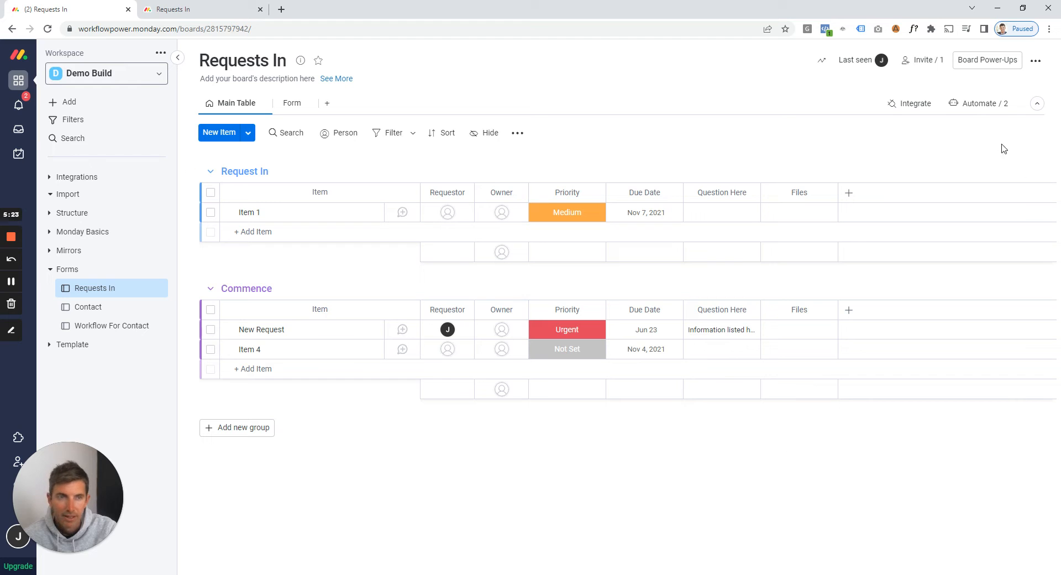
- Examine the template, workspace and owner settings of the automation that creates a board when an item moves to Commence
left_click(975, 108)
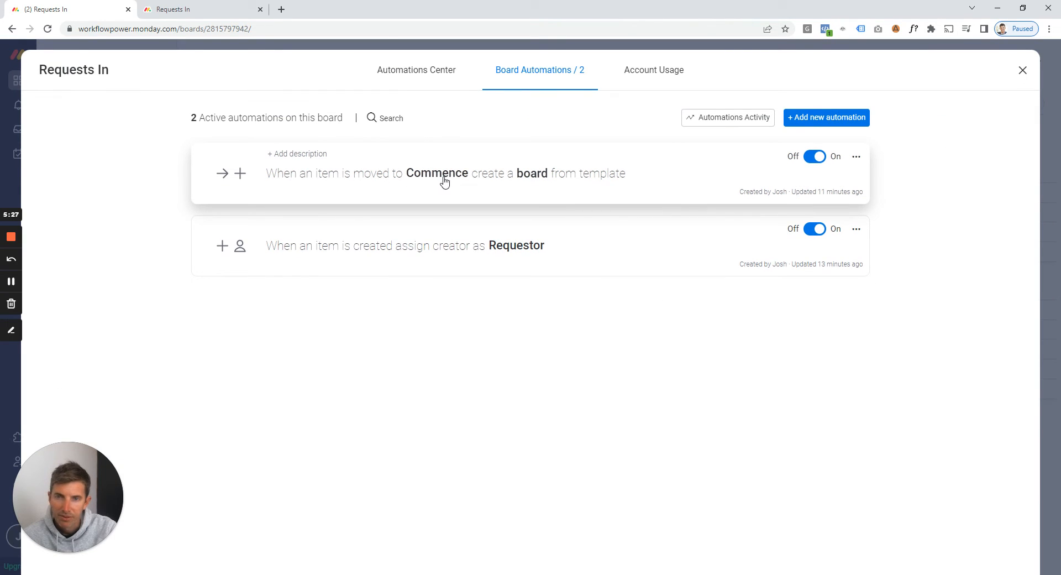
left_click(608, 185)
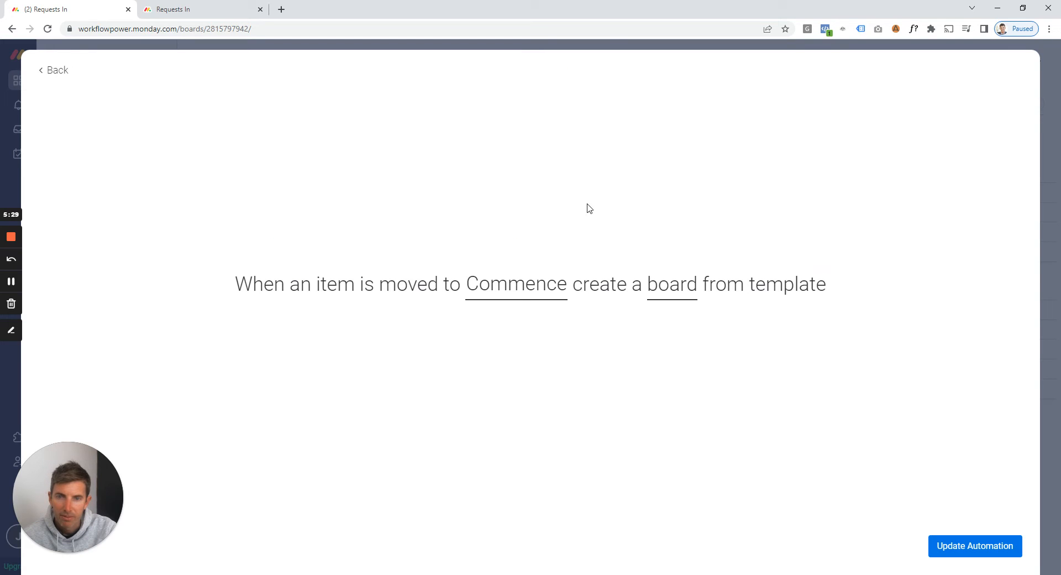
left_click(673, 286)
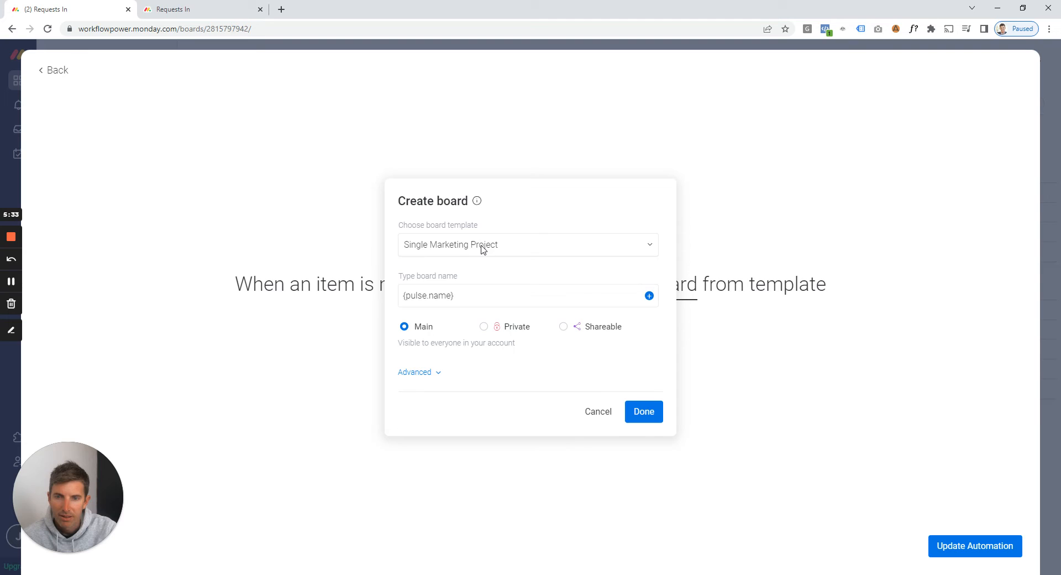
left_click(415, 372)
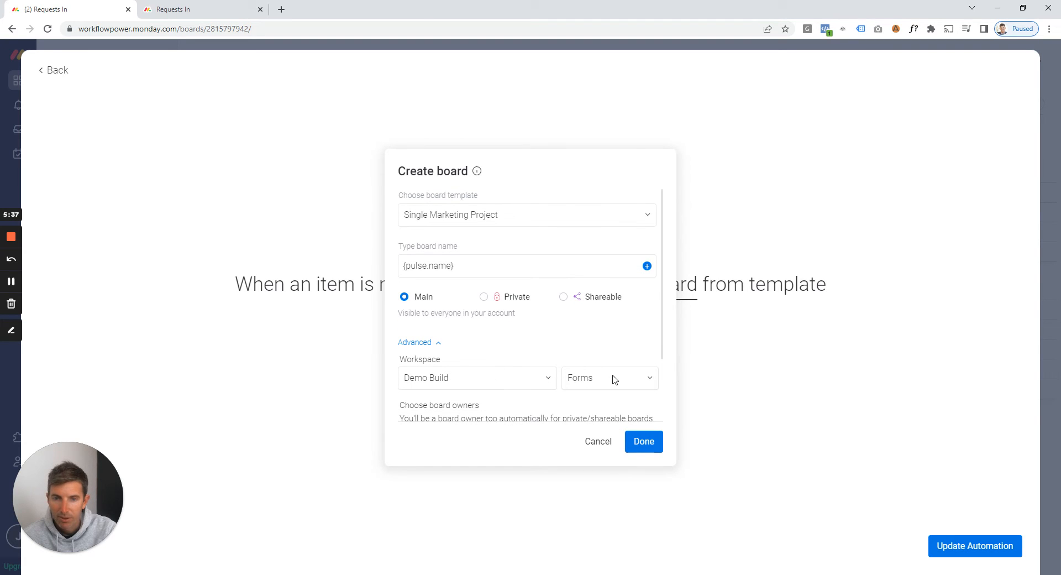
scroll(539, 373, "down", 3)
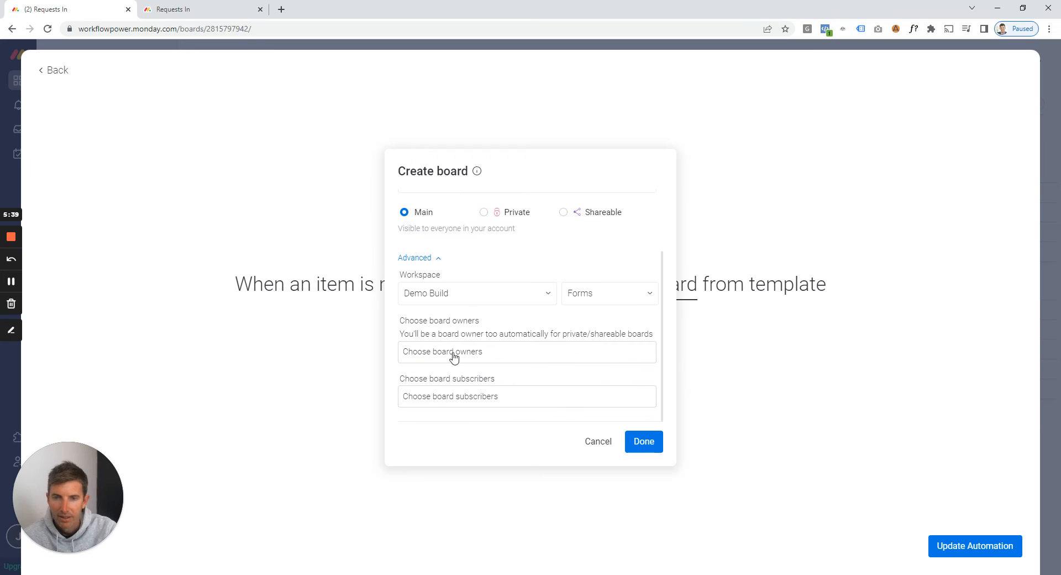
left_click(747, 380)
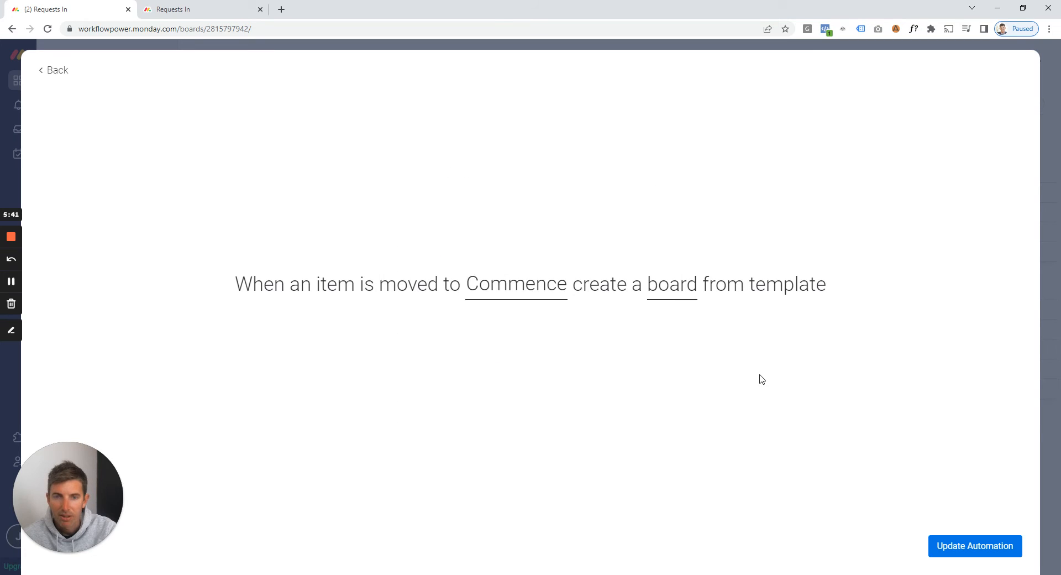
left_click(1050, 228)
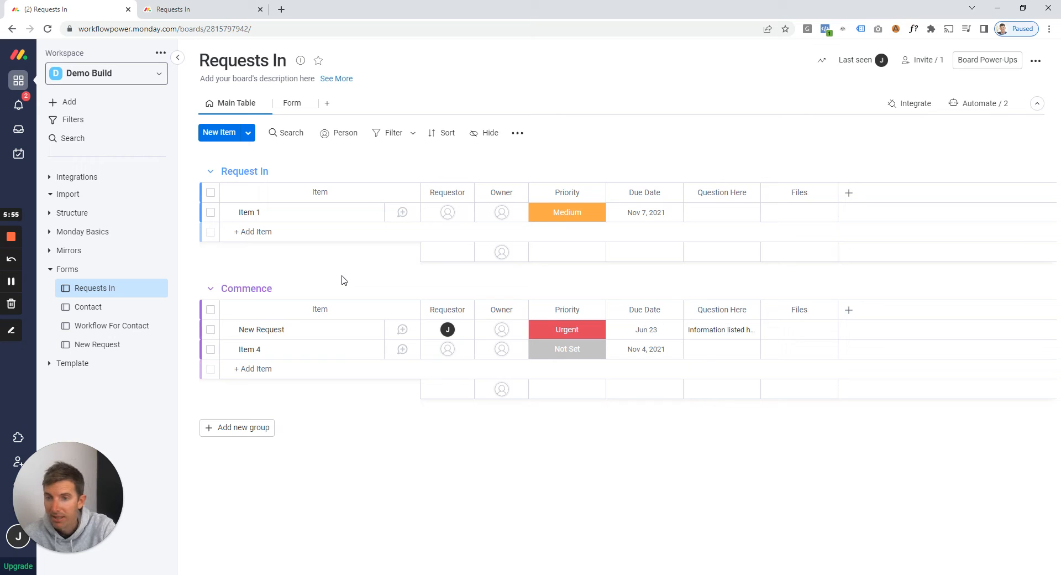
- View the New Request board in the Forms folder and return to the Requests In board
left_click(110, 345)
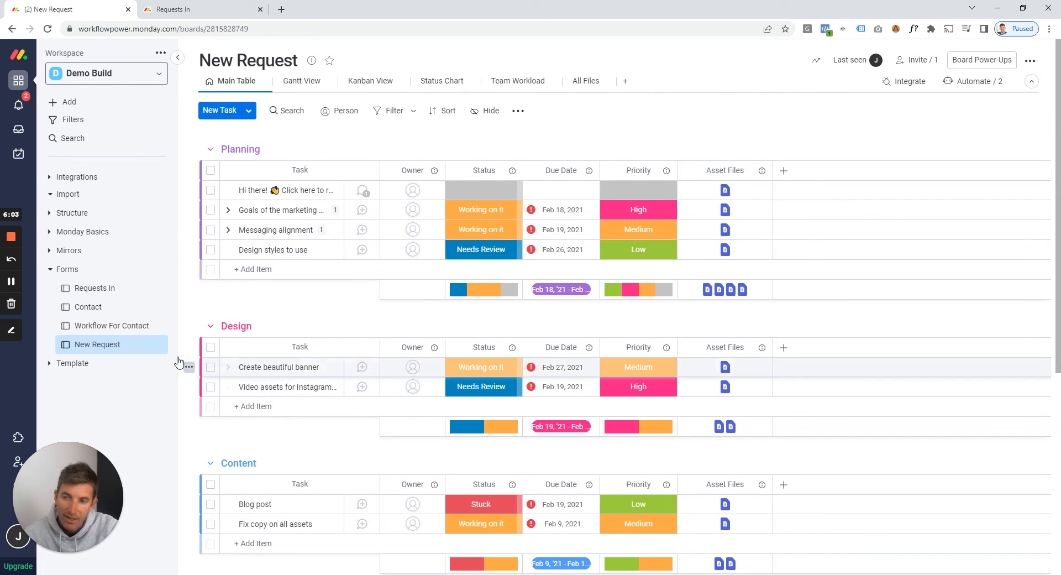
left_click(87, 288)
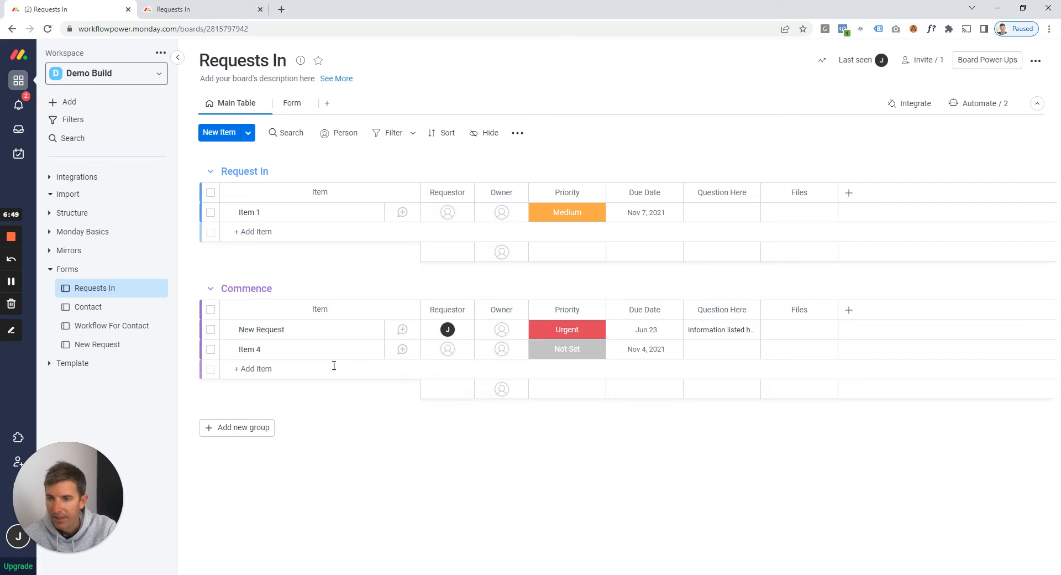
- Open the form of the Contact board and preview it as a respondent
left_click(87, 308)
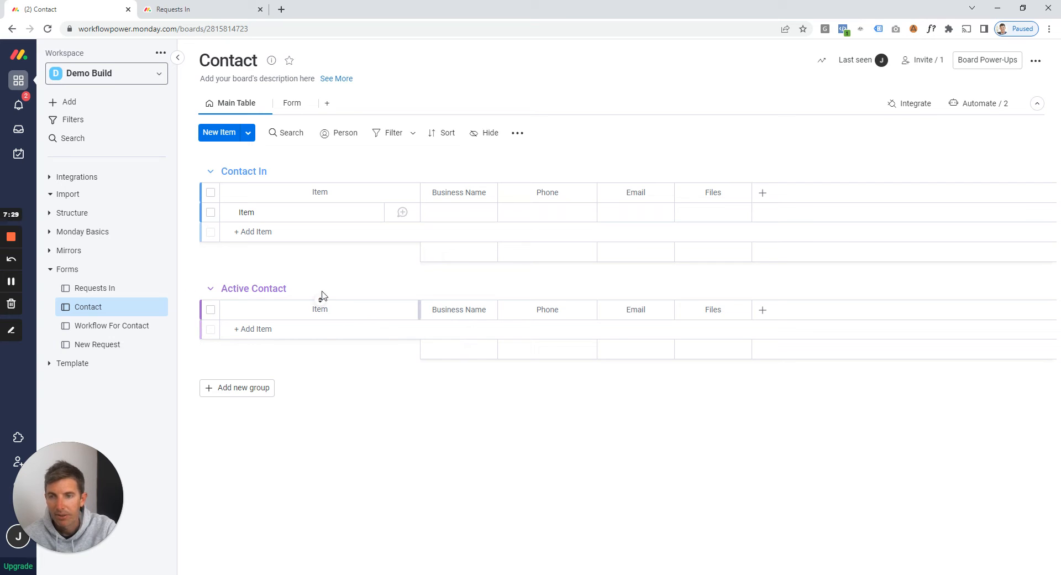
left_click(272, 235)
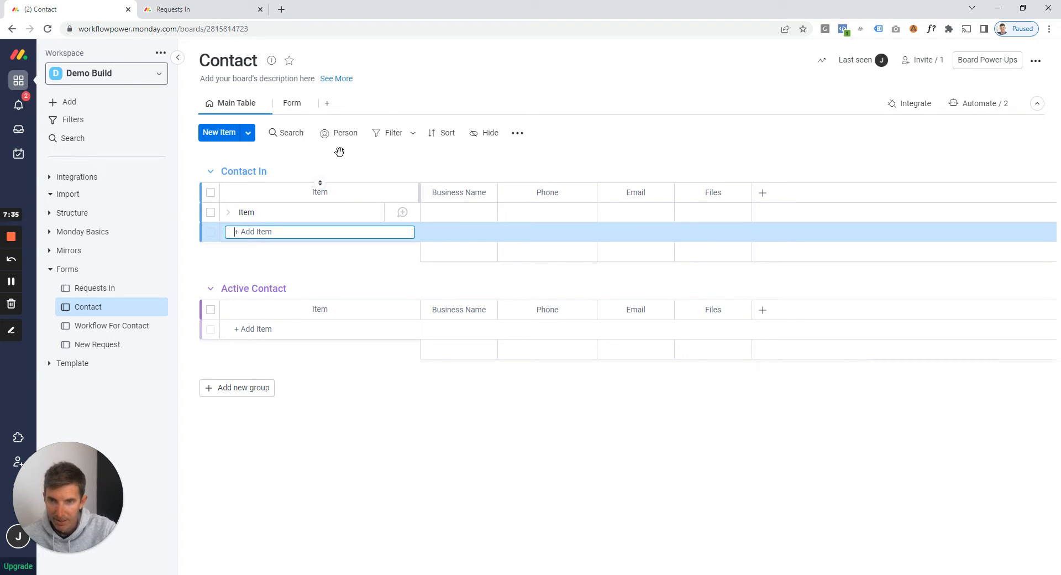
left_click(290, 102)
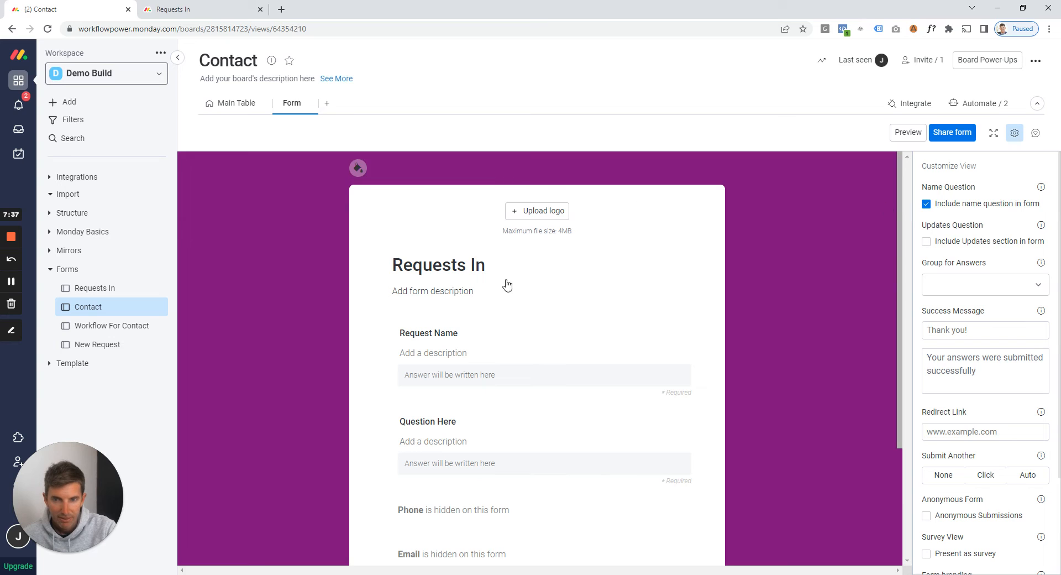
left_click(905, 134)
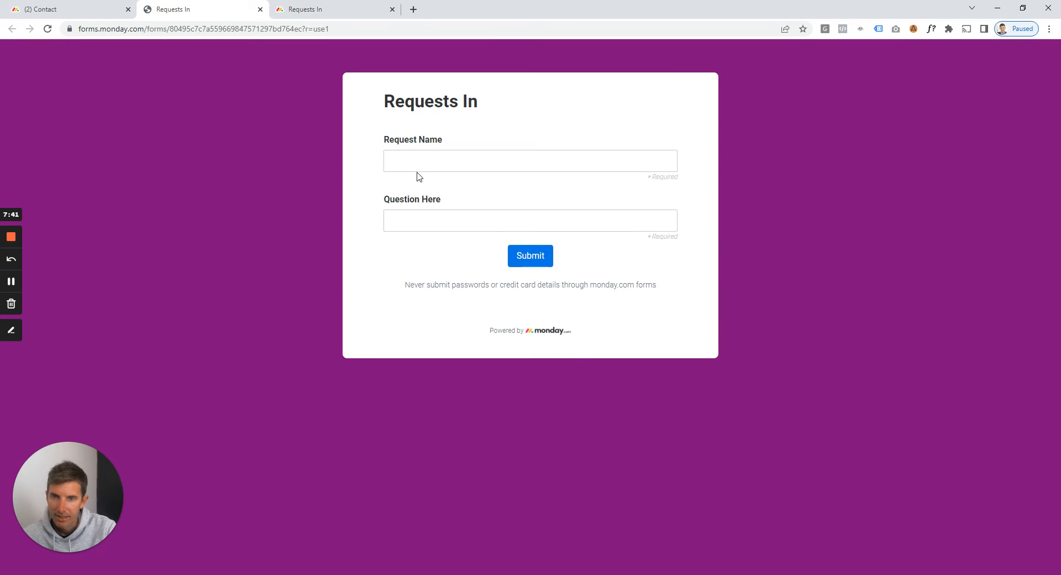
- Fill in both Request Name and Question Here with "Information" and submit the form
left_click(416, 161)
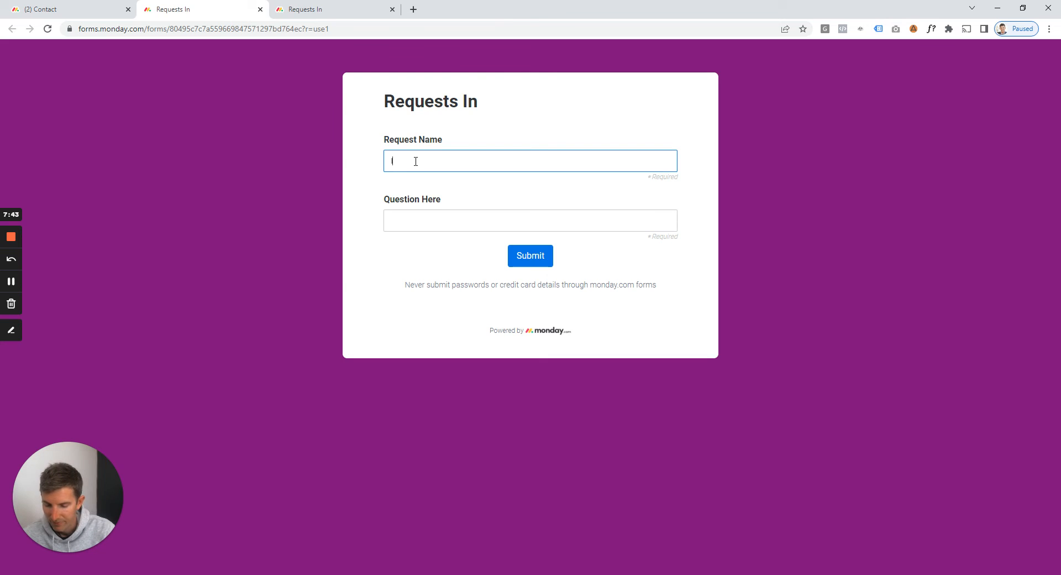
type("Information")
key("Tab")
type("Information")
key("Return")
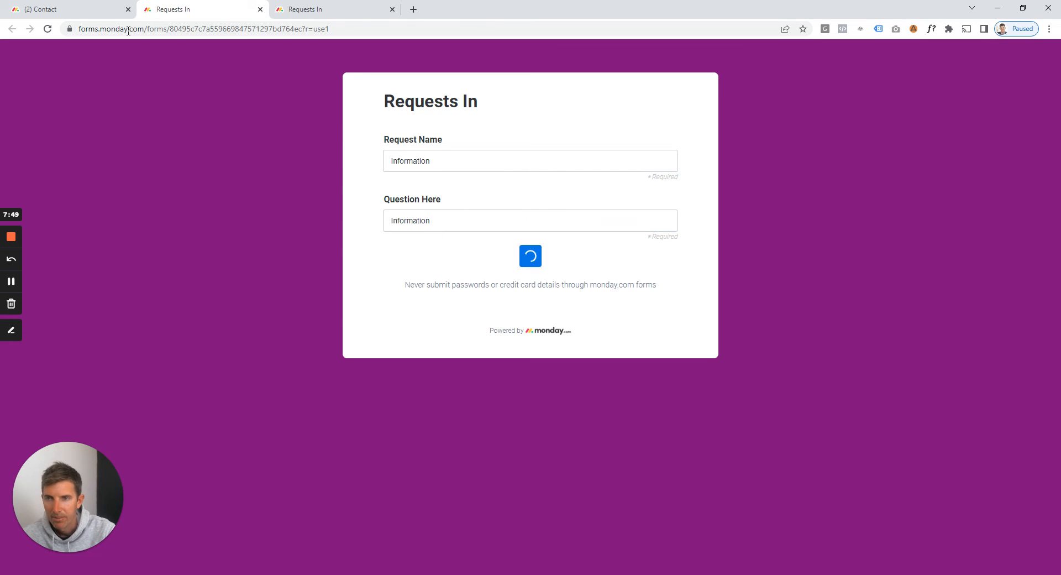
- In the Contact board's main table, enter a phone number and an email address for the Information item
left_click(66, 9)
left_click(238, 105)
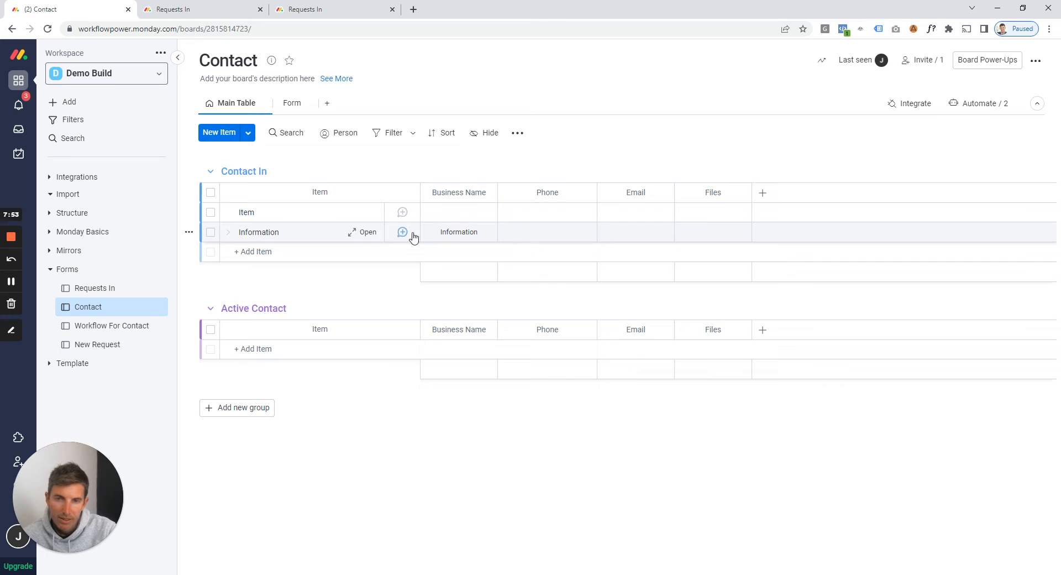
left_click(554, 231)
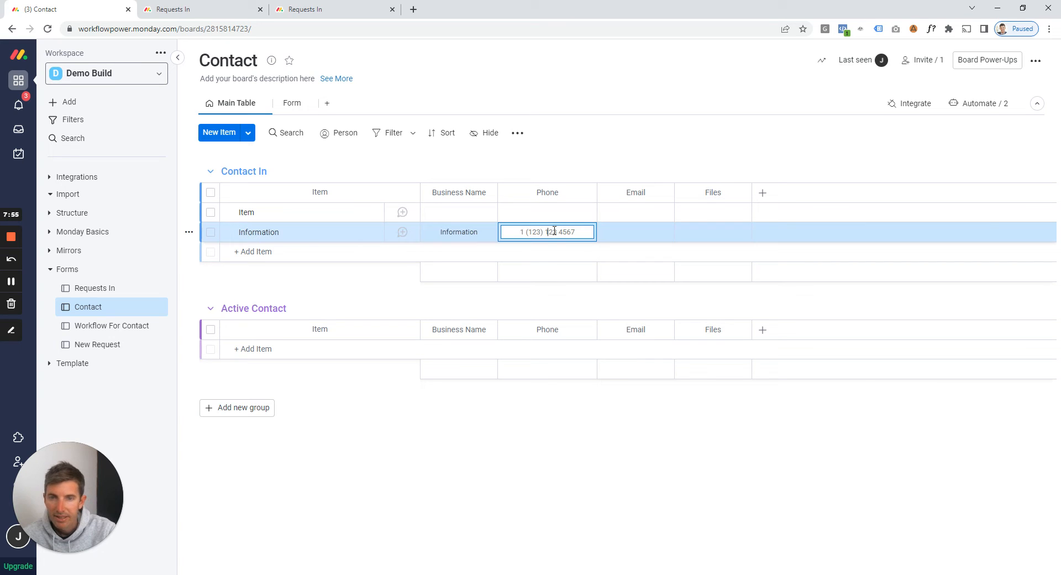
type("0425555")
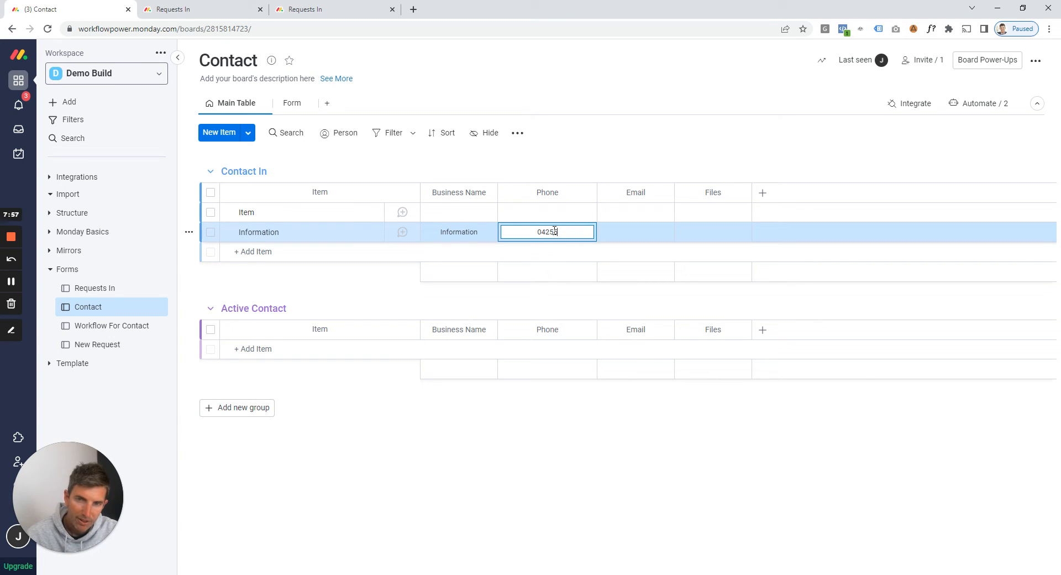
type("55")
left_click(635, 346)
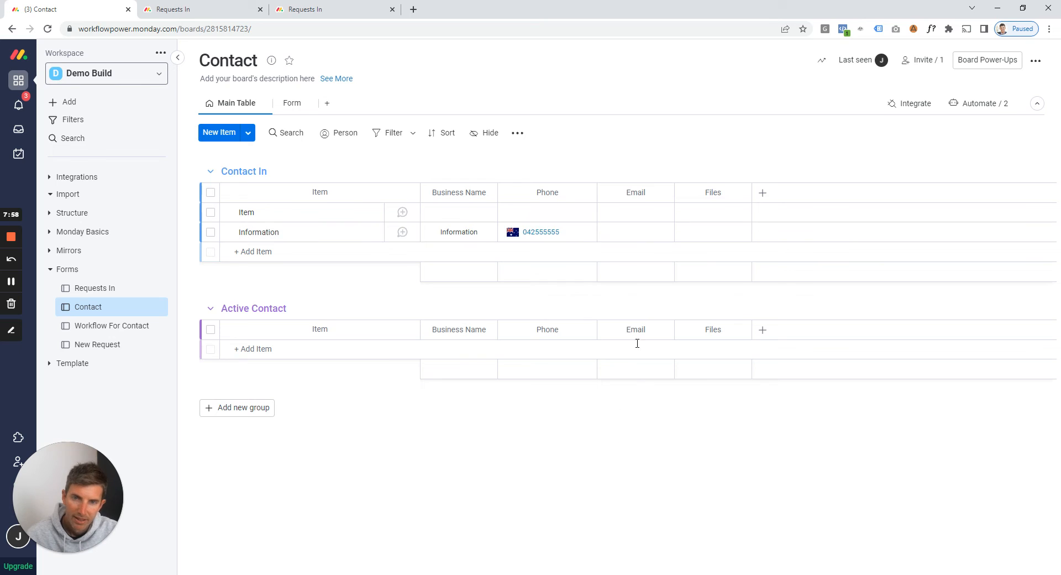
left_click(626, 237)
type("email@em")
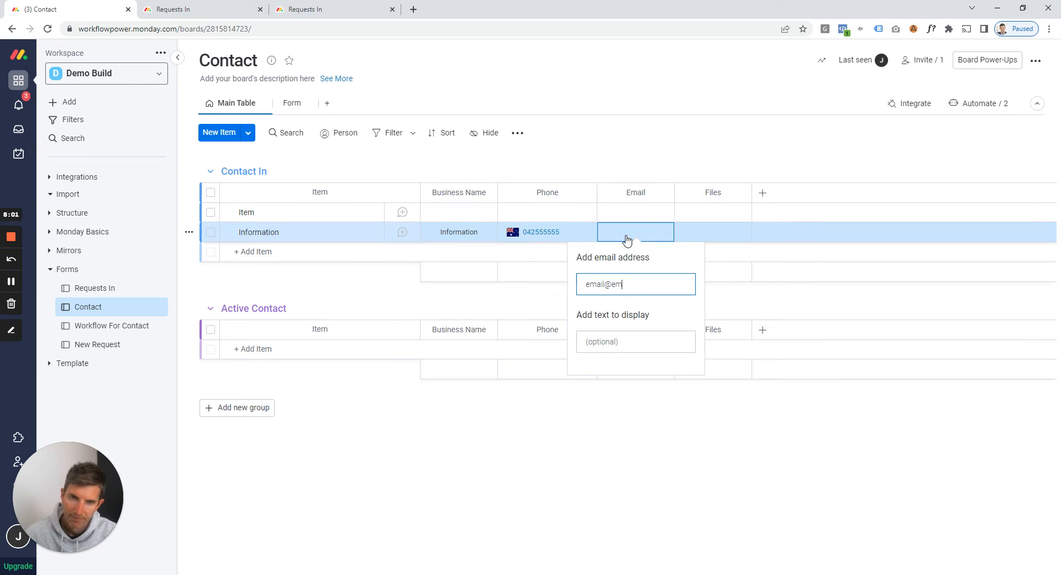
type("ail.com")
key("Return")
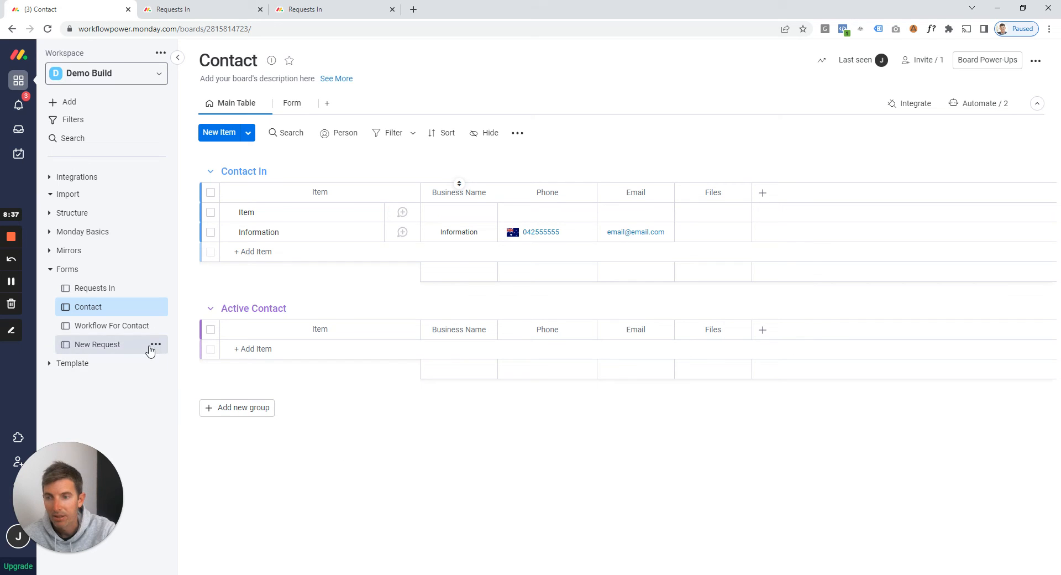
- On the Workflow For Contact board, link the Information contact to the first task in the Not Started group
left_click(121, 329)
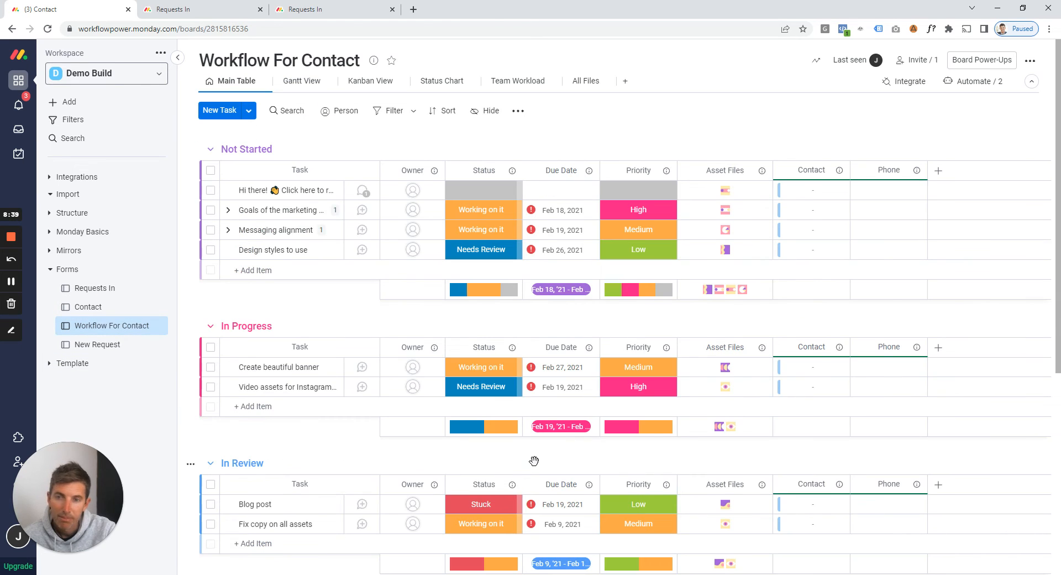
left_click(781, 191)
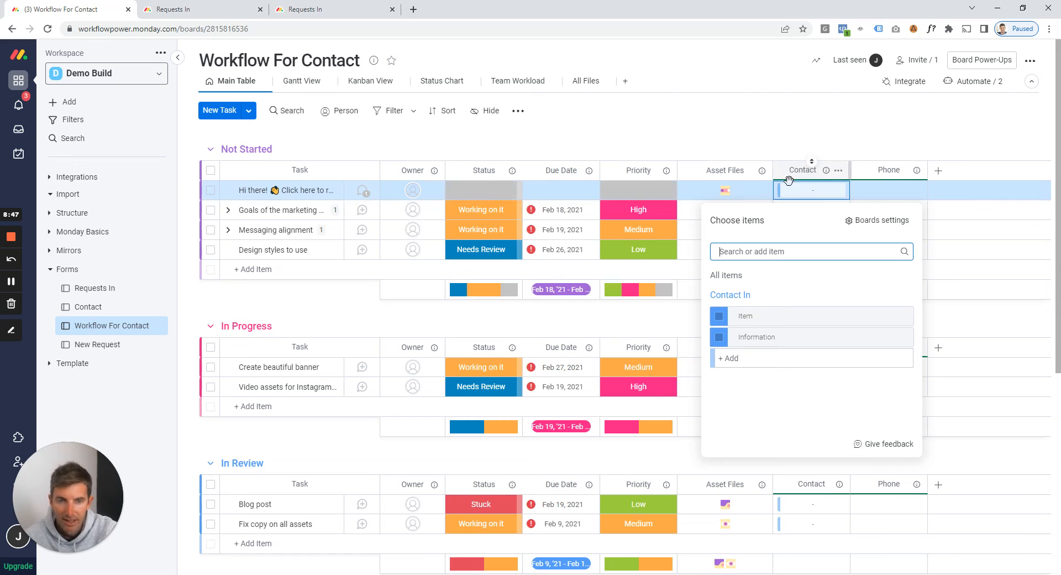
left_click(719, 336)
left_click(812, 165)
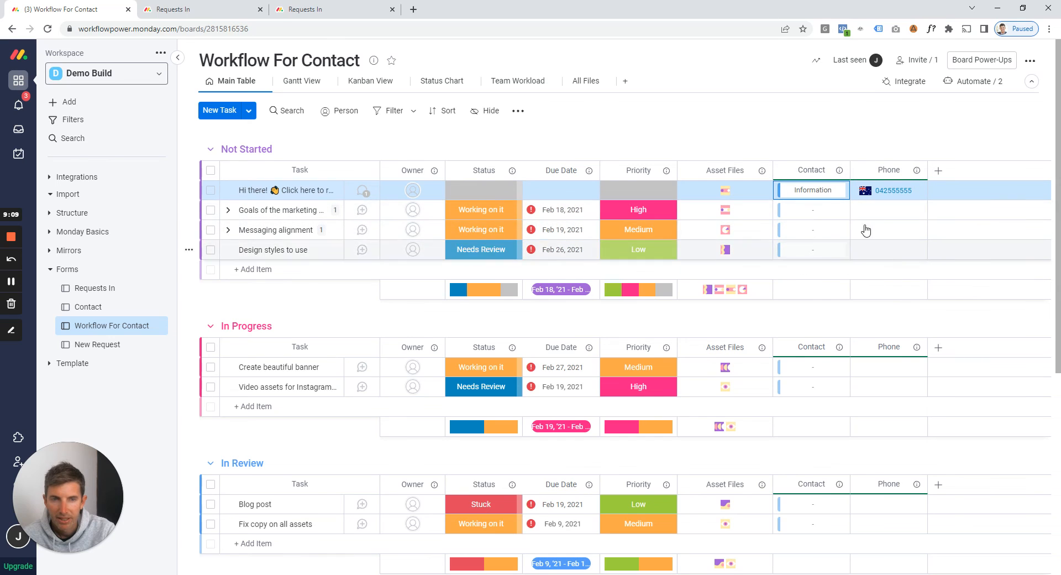
- Revisit the Contact board, and review the active automations of the Requests In board
left_click(92, 307)
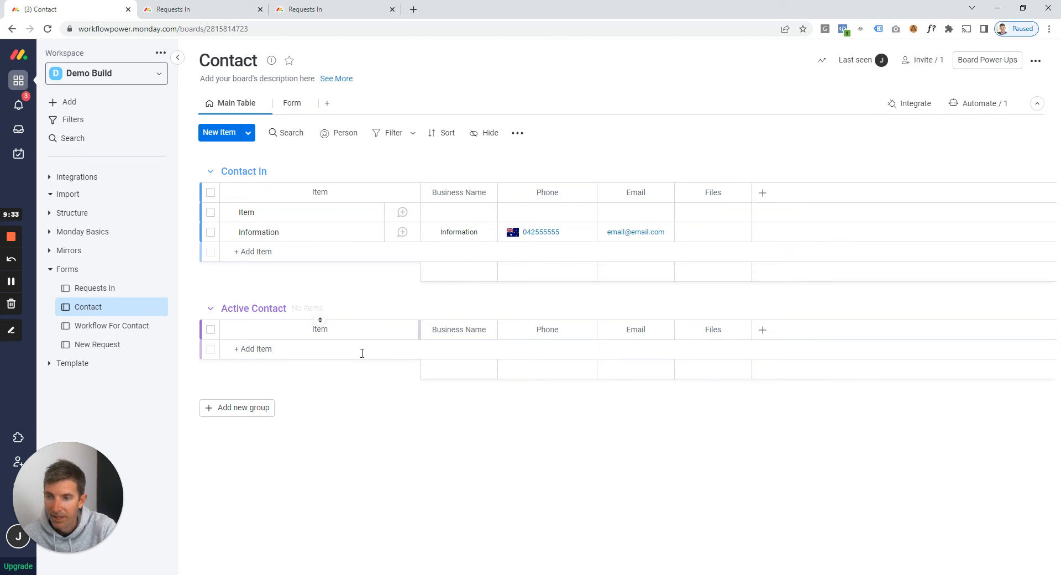
left_click(79, 289)
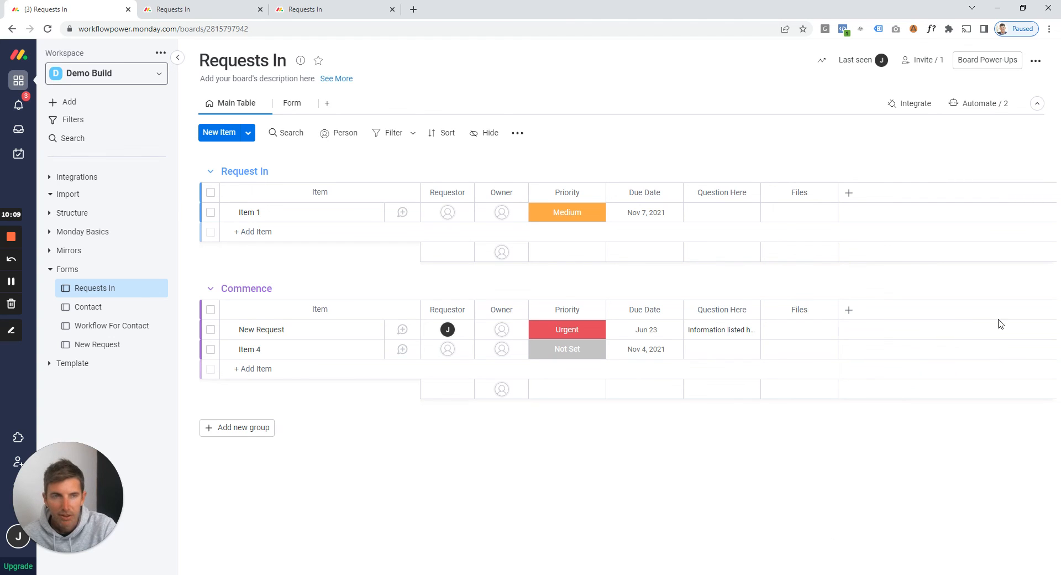
left_click(971, 108)
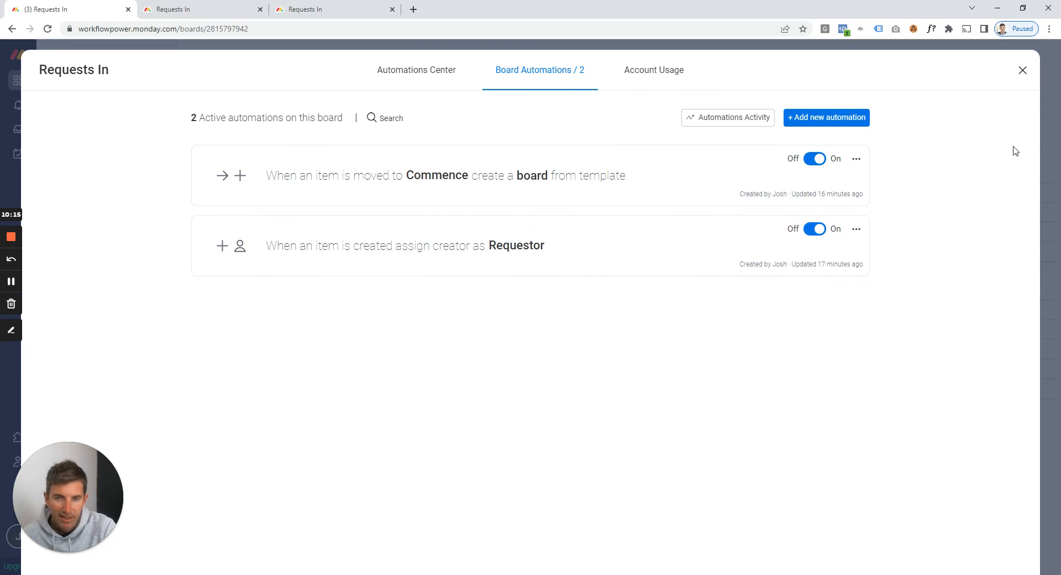
left_click(1024, 72)
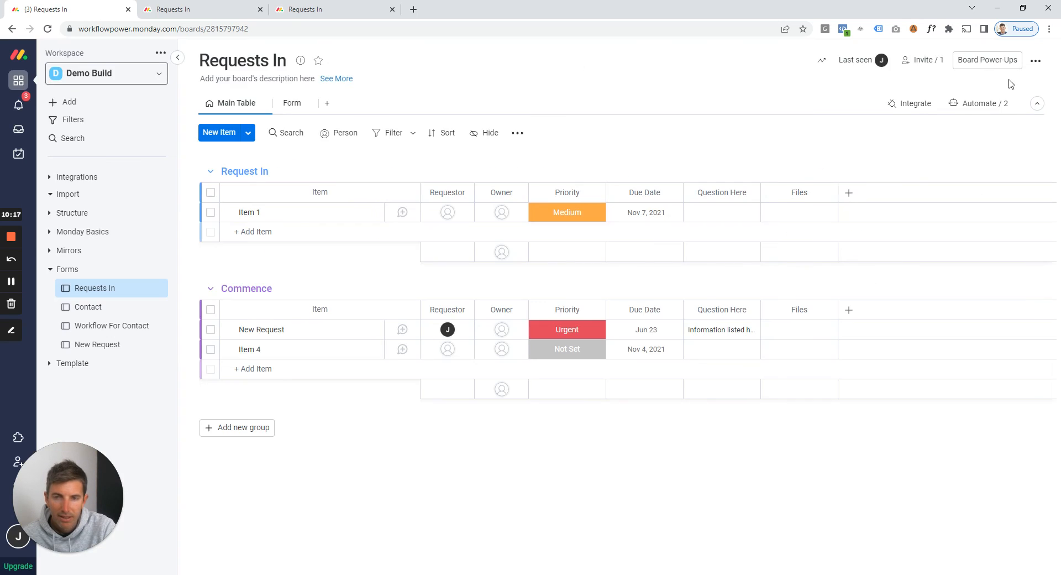
- Look at the Priority label options for Item 1 without changing its label
left_click(554, 213)
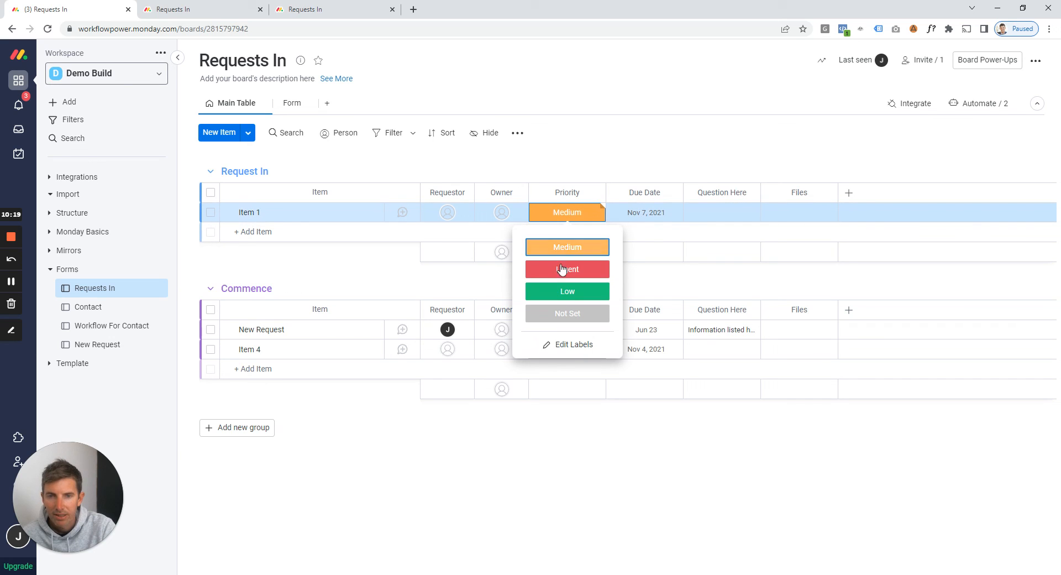
left_click(555, 461)
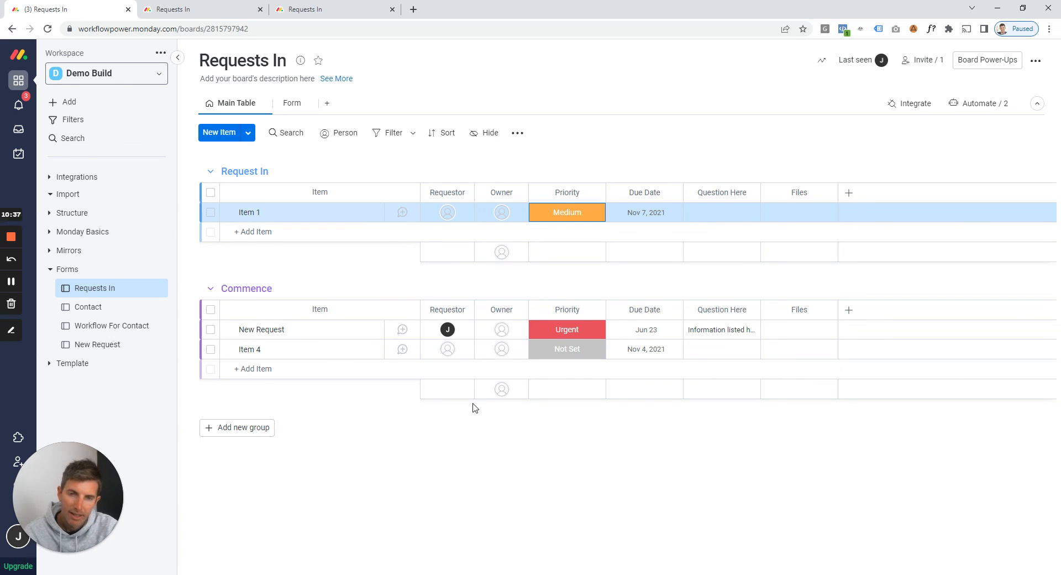
- Review the Contact, Workflow For Contact and New Request boards in the Forms folder, and return to the Requests In board
left_click(90, 308)
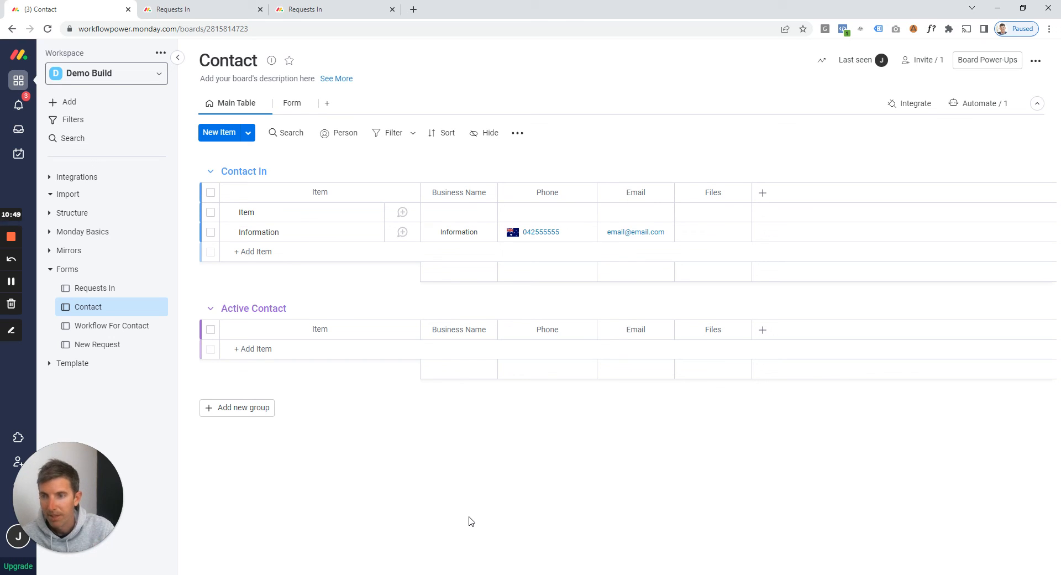
left_click(119, 329)
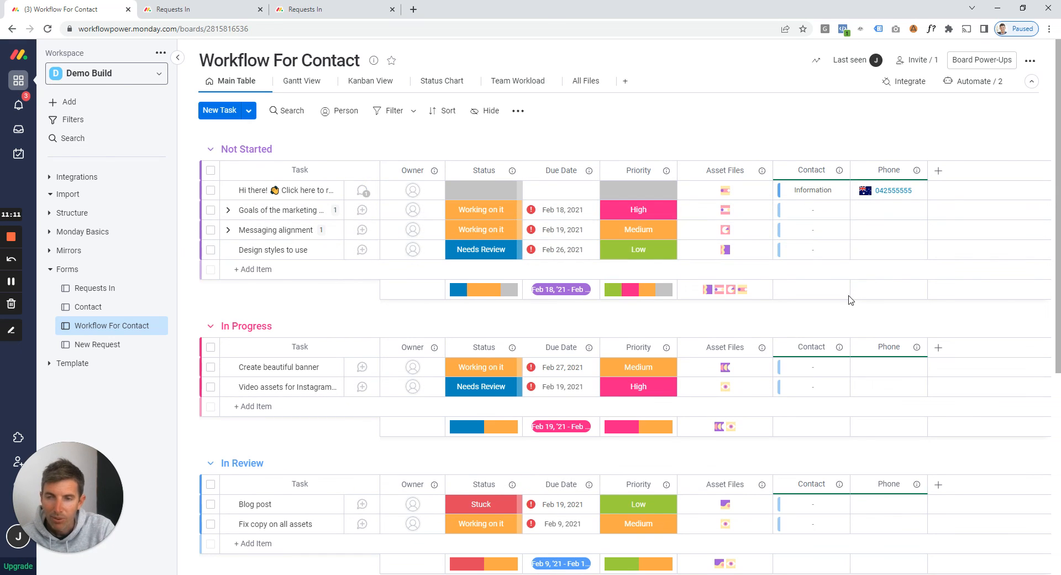
left_click(99, 345)
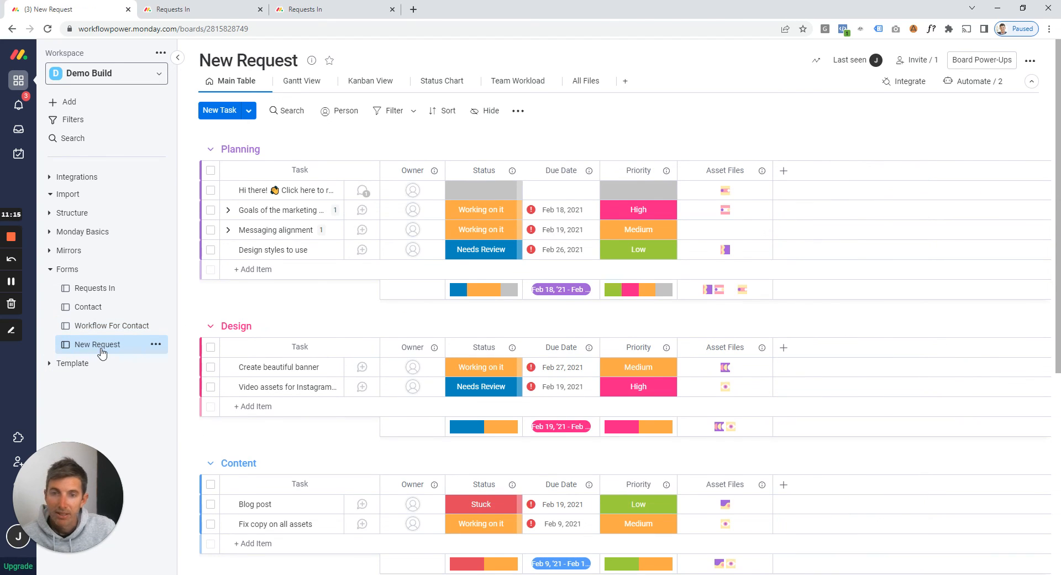
left_click(83, 288)
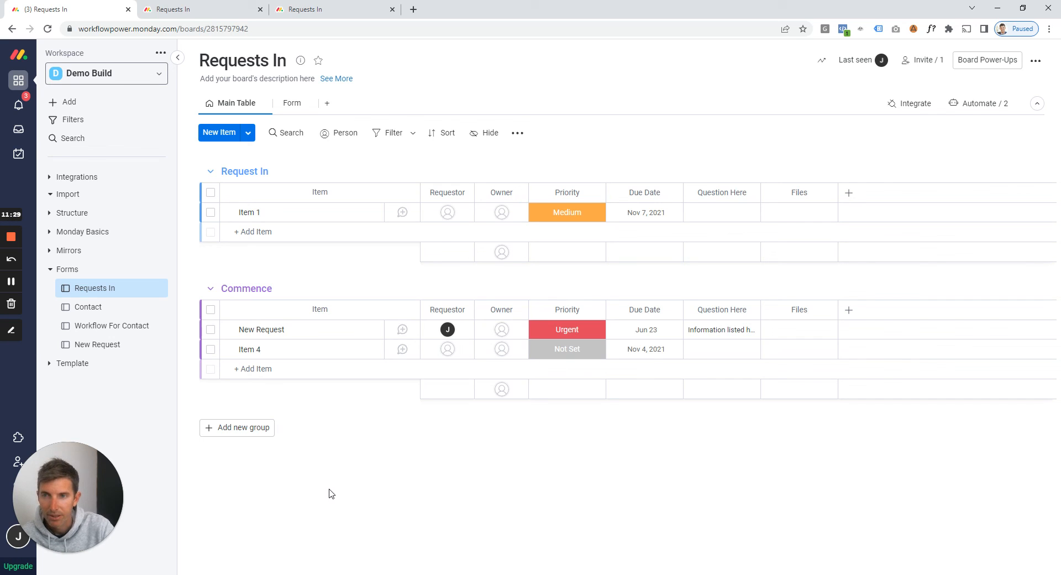
- Look at the options for adding new content to the Demo Build workspace without creating anything
left_click(98, 107)
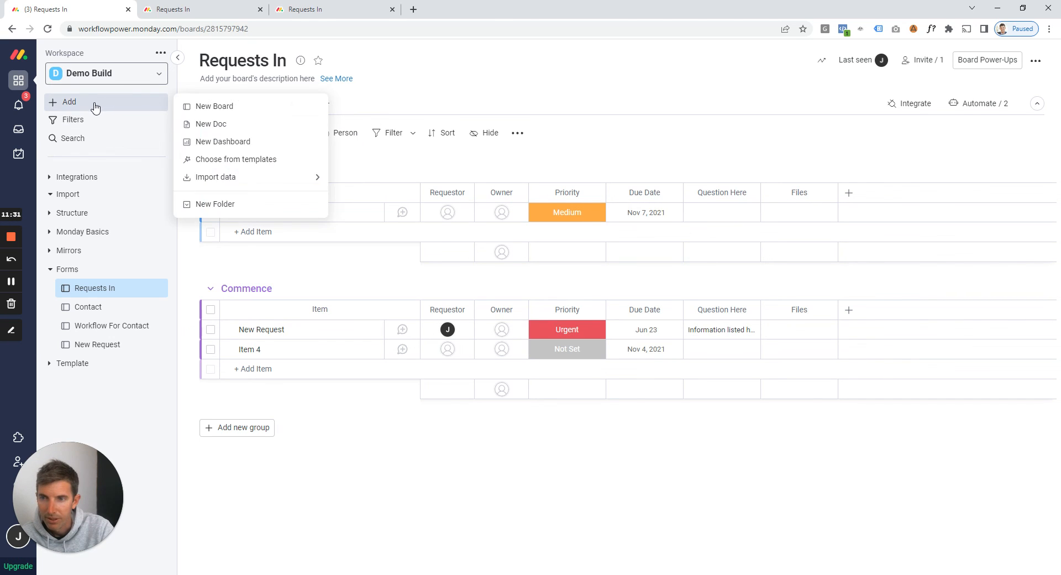
left_click(391, 469)
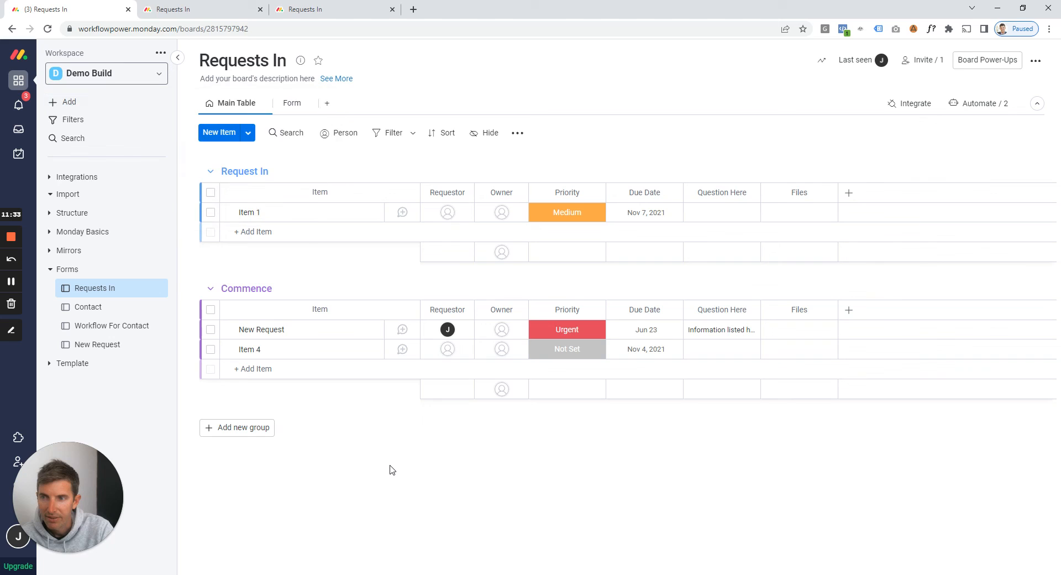